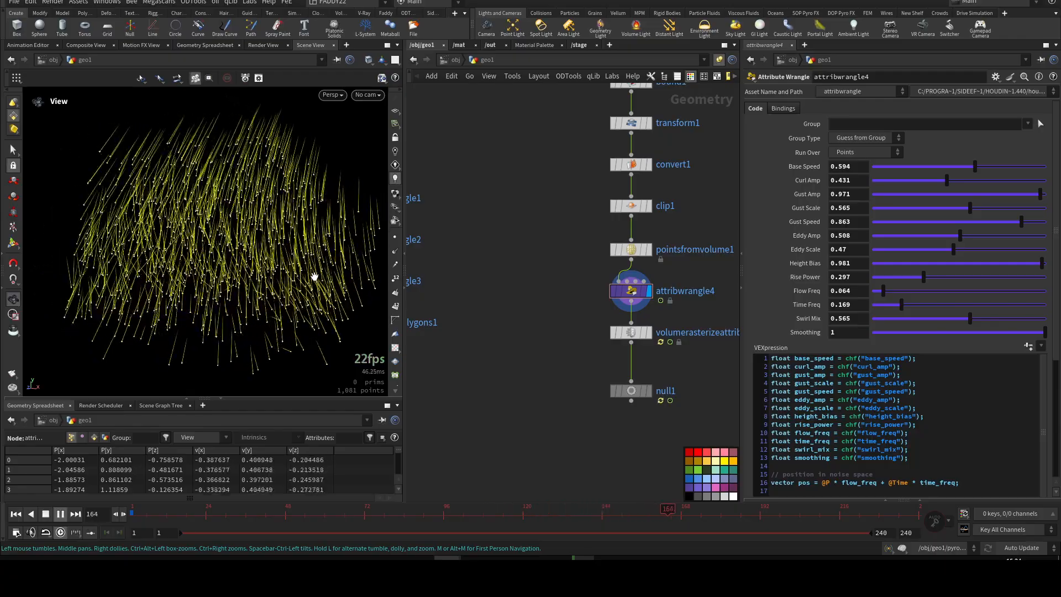
Rewind the animation to the first frame and display the testgeometry_rubbertoy1 node in the viewport
right_click_drag(322, 268, 261, 293)
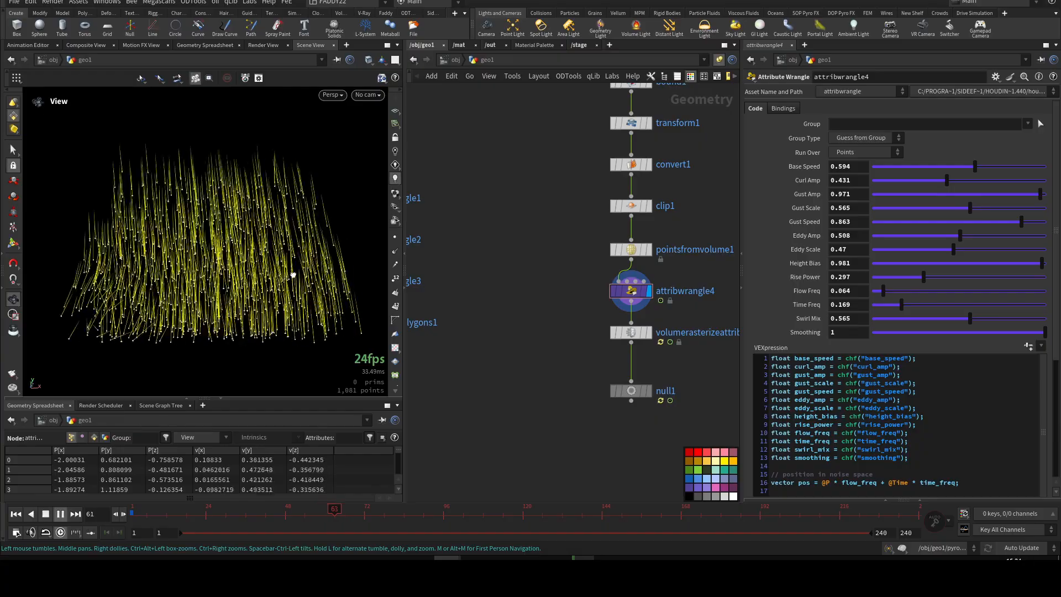
middle_click_drag(264, 268, 181, 320)
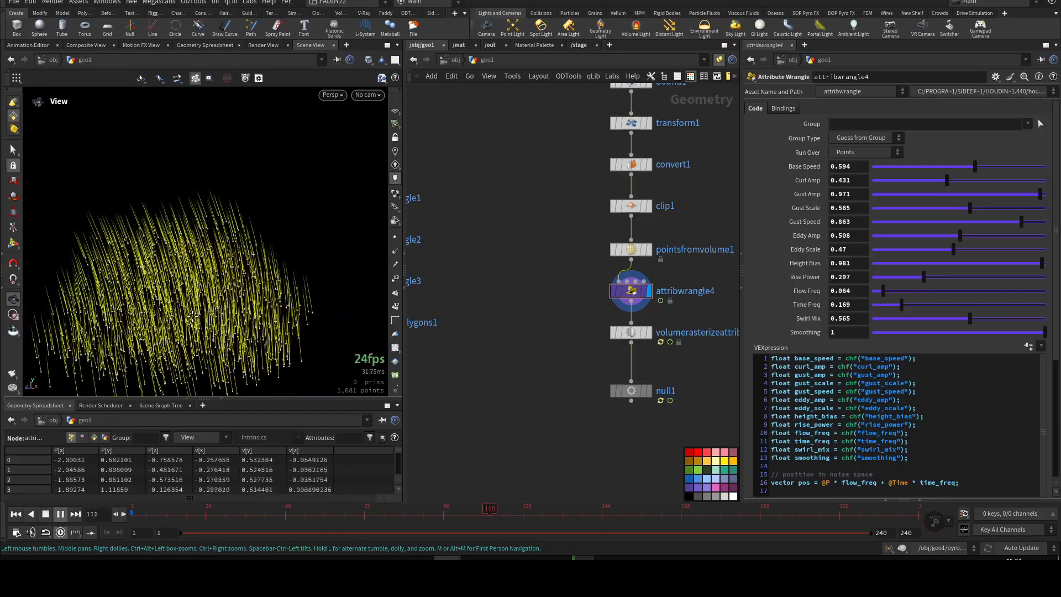
scroll(549, 332, "down", 3)
middle_click_drag(549, 331, 566, 445)
middle_click_drag(570, 401, 647, 457)
middle_click_drag(599, 256, 582, 327)
scroll(583, 327, "up", 5)
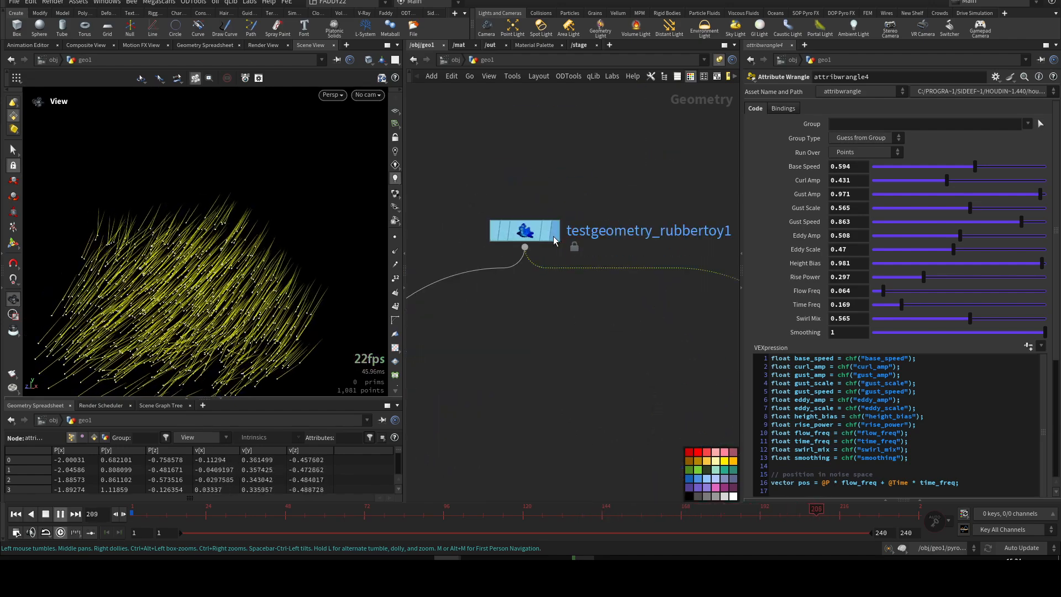
left_click_drag(556, 232, 553, 231)
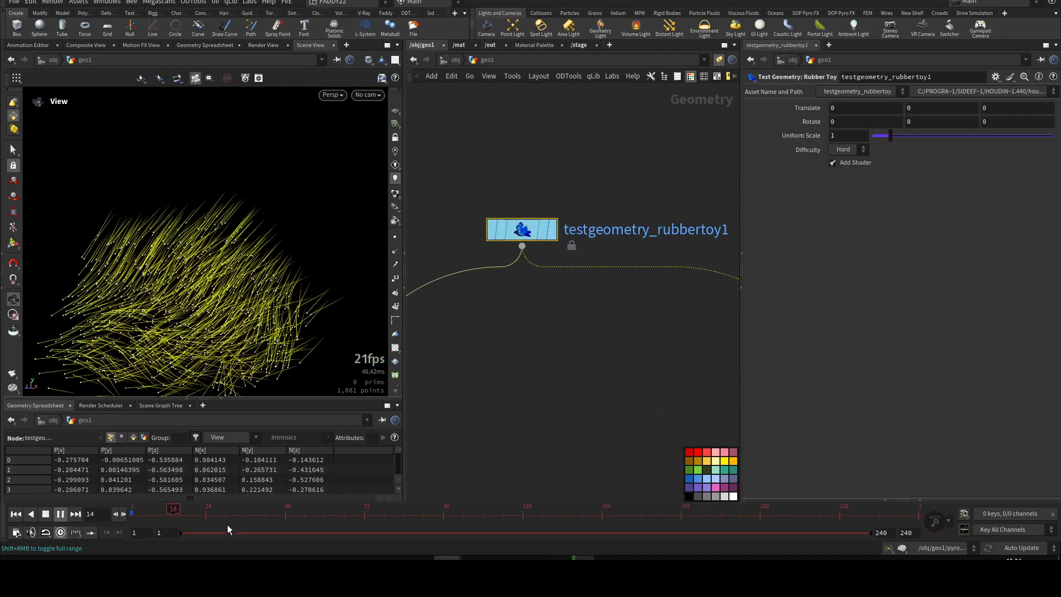
left_click(16, 514)
left_click(553, 235)
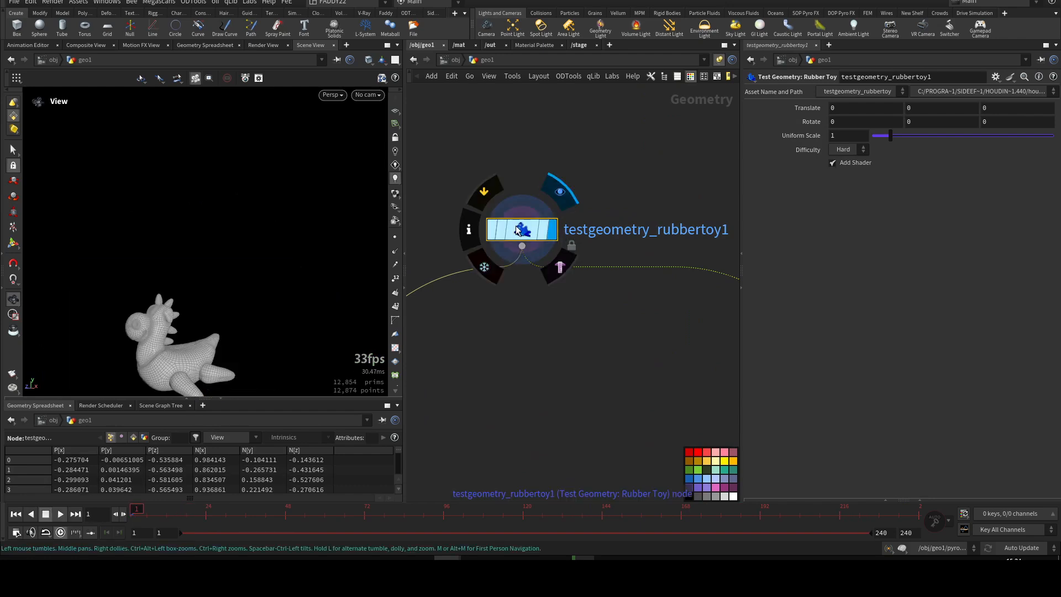
left_click_drag(199, 274, 230, 298)
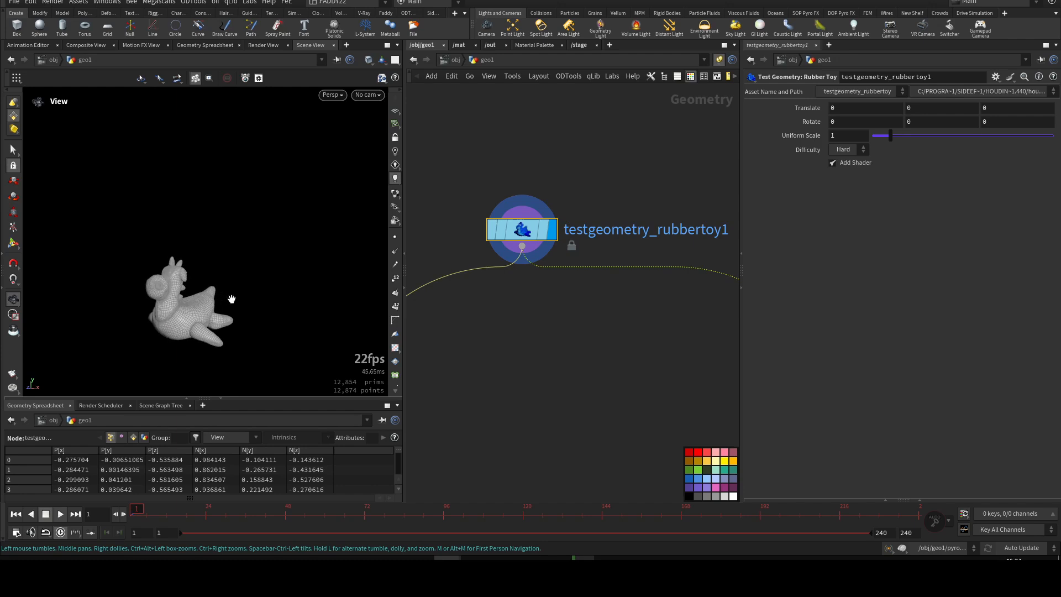
Select and display the bound1 node to inspect the bounding sphere around the rubber toy
middle_click_drag(597, 413, 445, 182)
scroll(634, 341, "down", 1)
middle_click_drag(611, 327, 525, 174)
scroll(710, 290, "up", 2)
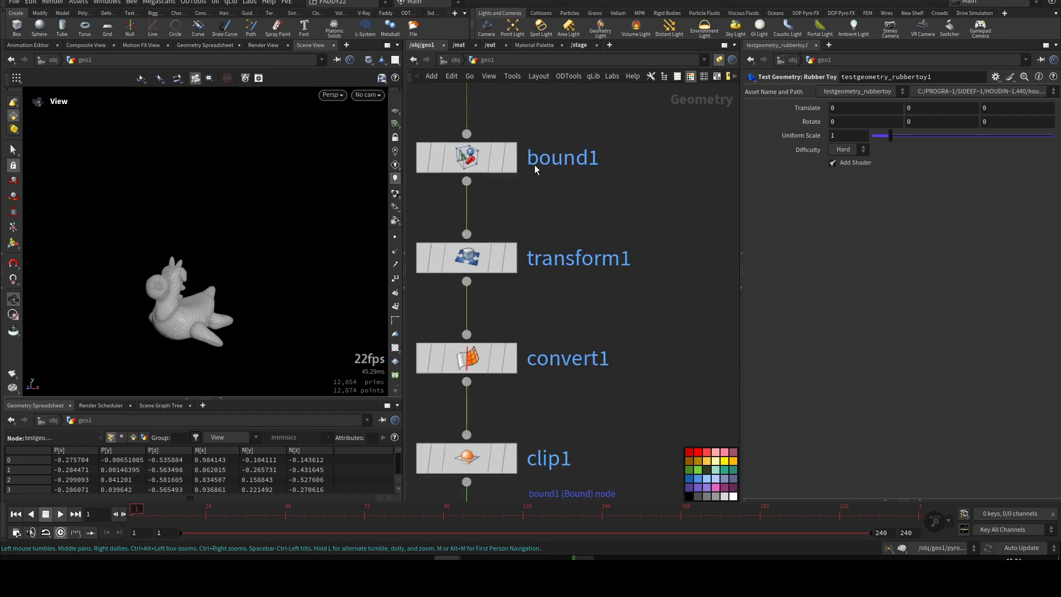
left_click(476, 159)
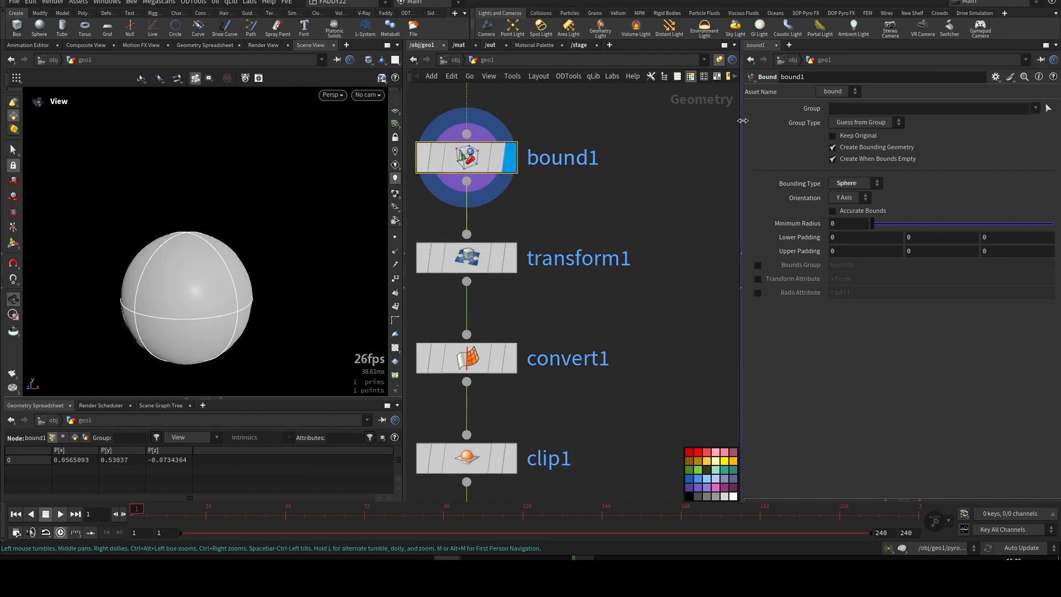
key("h")
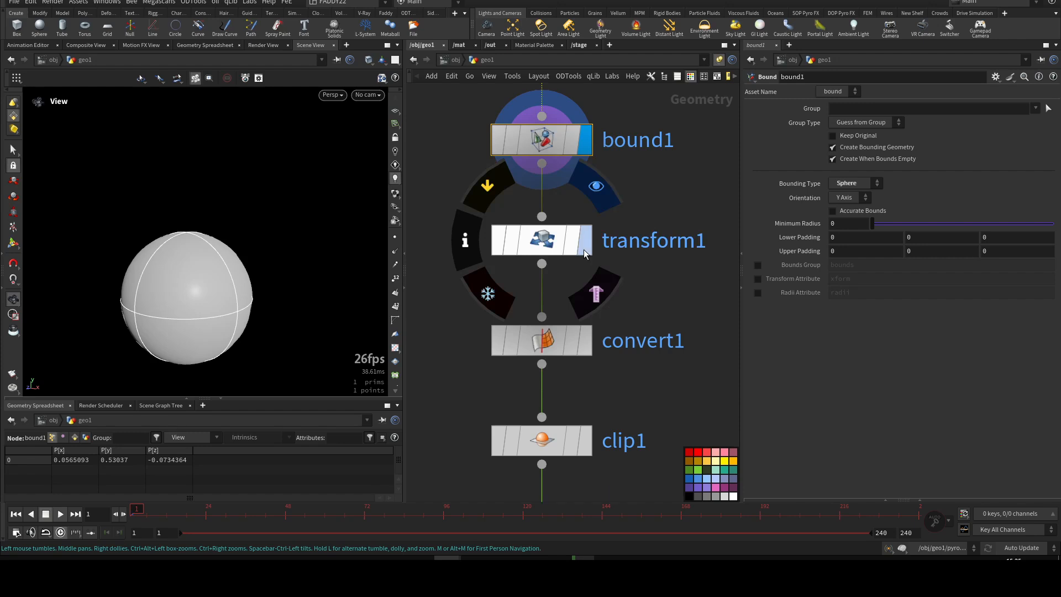
Display the transform1 node and set its Uniform Scale to 3
left_click(583, 249)
left_click_drag(661, 278, 519, 206)
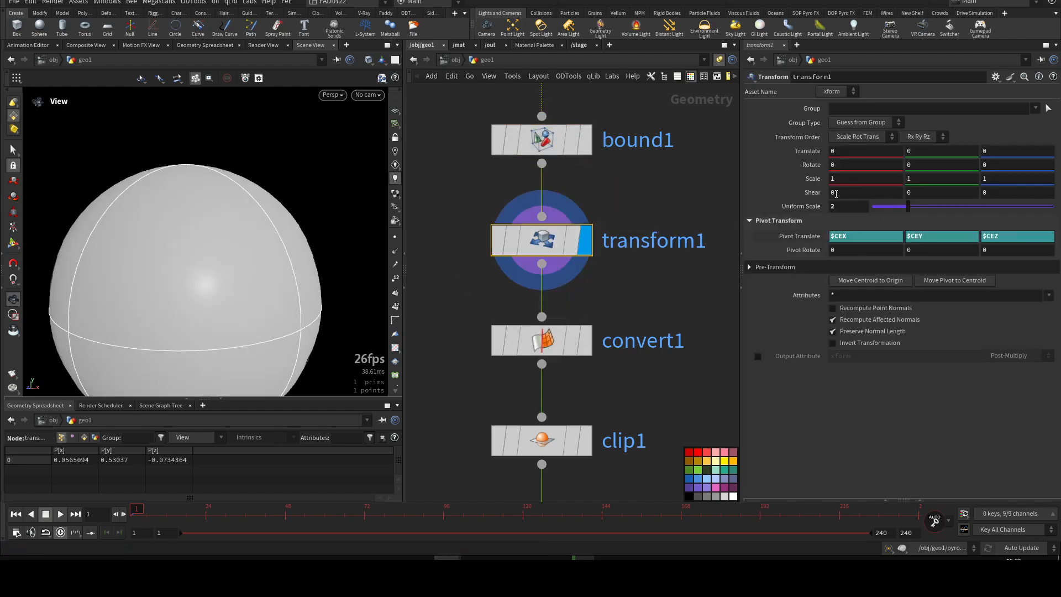
middle_click_drag(836, 203, 867, 184)
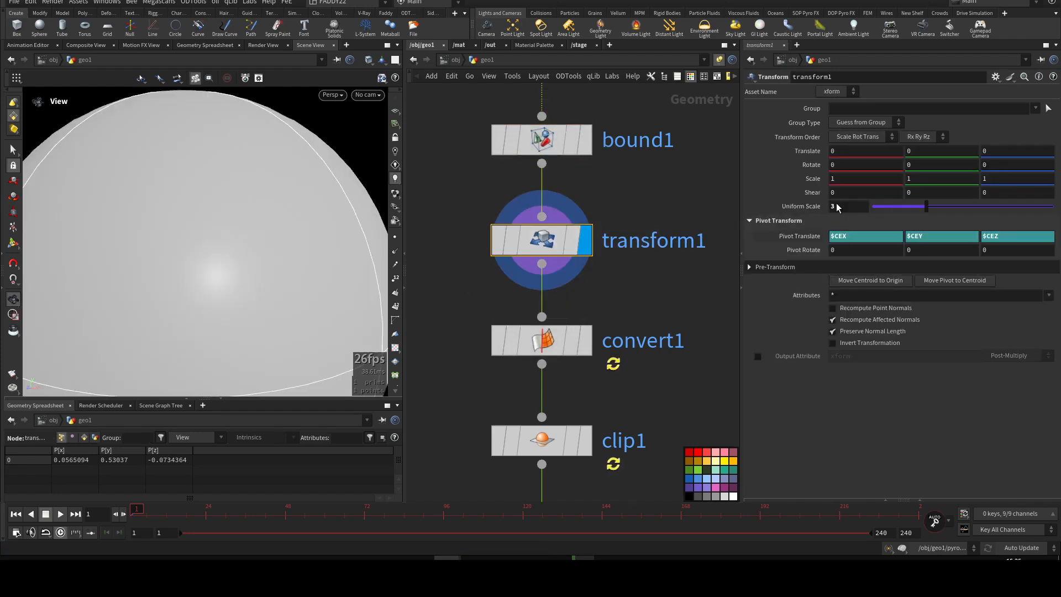
Display the convert1 node and inspect the sphere converted to polygons
left_click(586, 343)
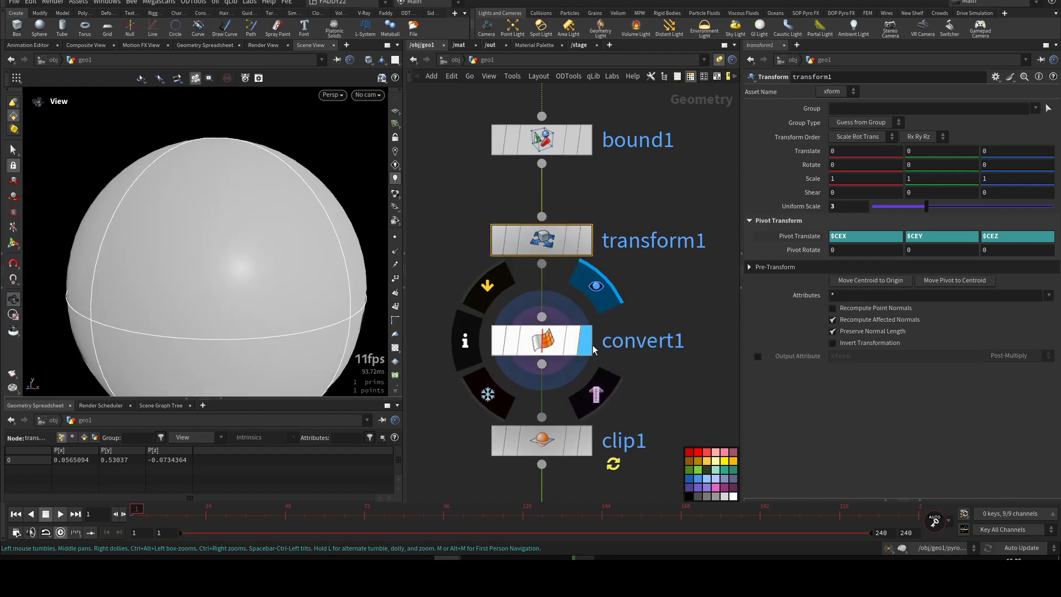
left_click_drag(243, 261, 269, 262)
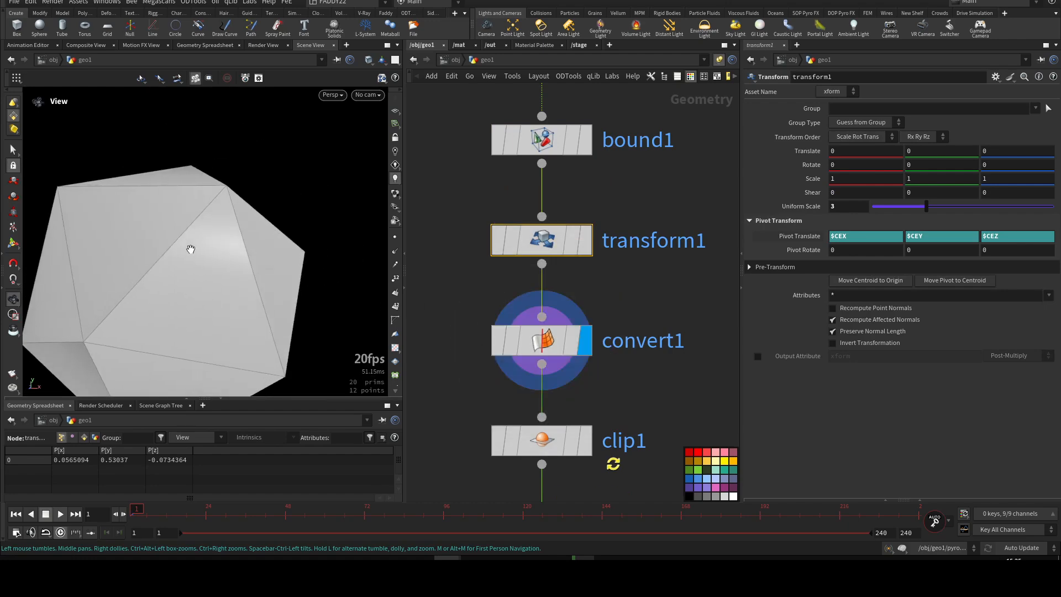
left_click_drag(190, 250, 238, 232)
Display the clip1 node and inspect the clipped polygon sphere from the side
middle_click_drag(588, 445, 647, 353)
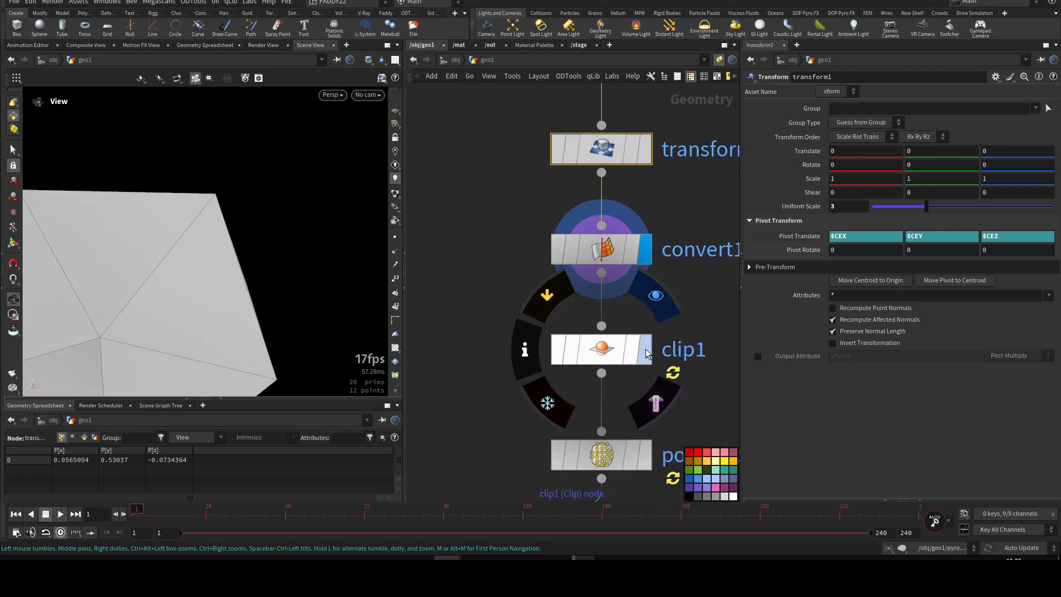
left_click(648, 353)
left_click_drag(274, 293, 169, 300)
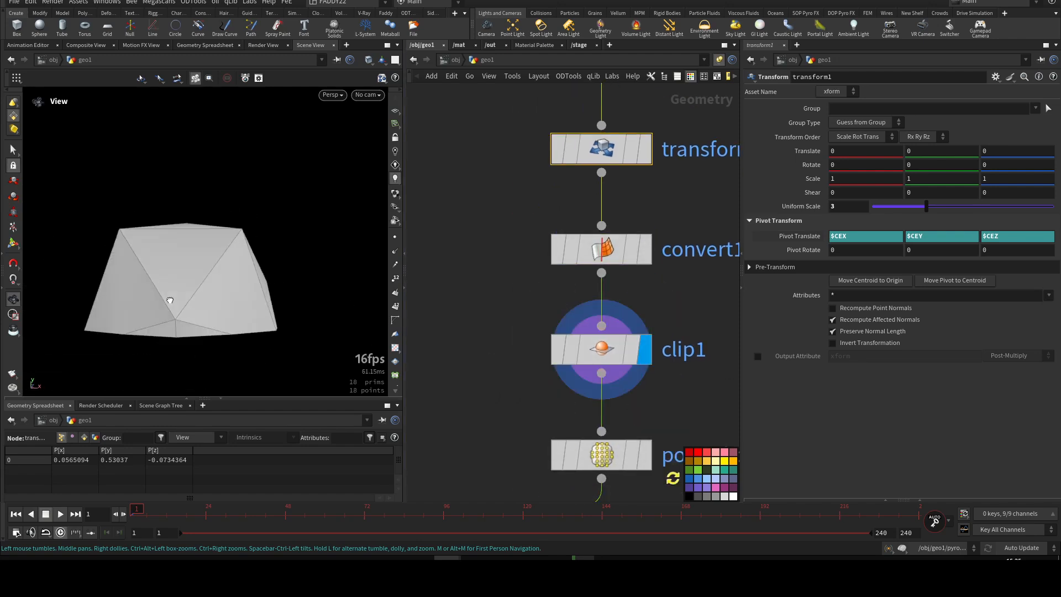
middle_click_drag(471, 403, 476, 316)
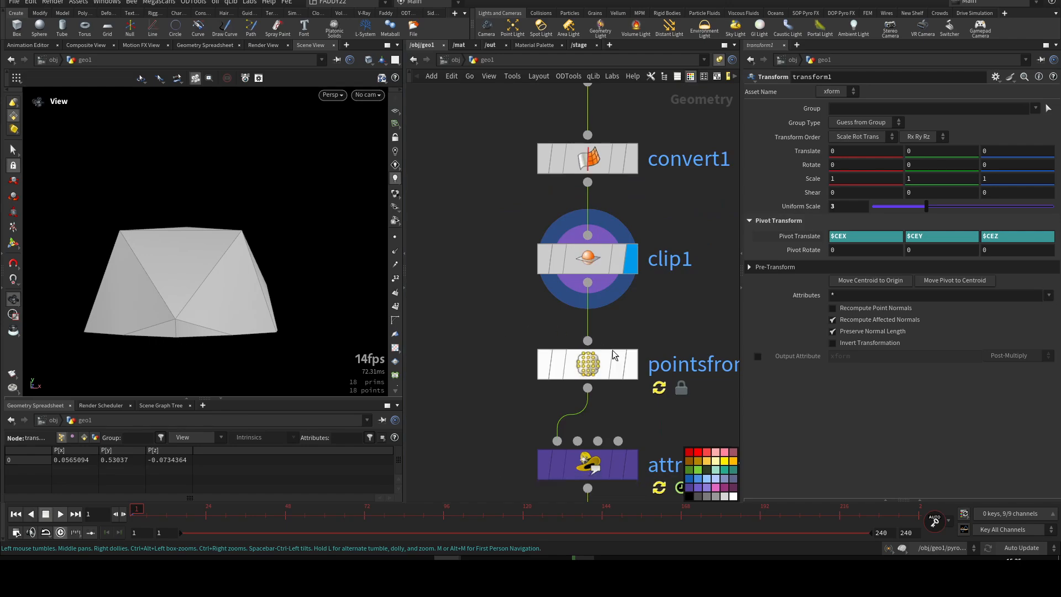
Select and display the pointsfromvolume1 node, and examine its scattered points and node information
left_click(630, 372)
left_click(602, 368)
left_click_drag(318, 287, 326, 253)
right_click_drag(327, 252, 279, 269)
left_click_drag(222, 267, 284, 273)
middle_click_drag(500, 351, 513, 308)
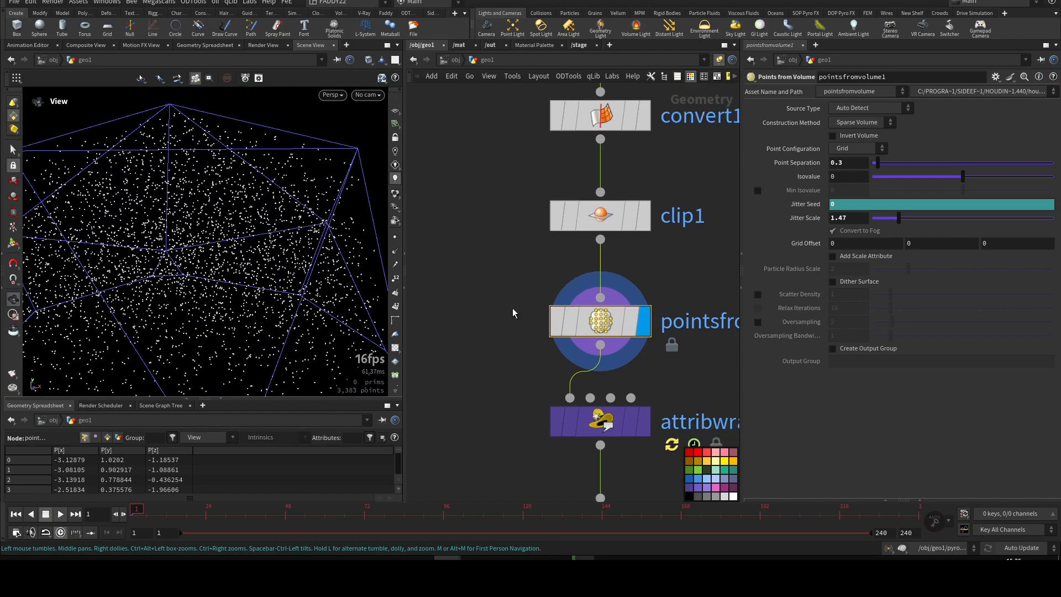
left_click(519, 315)
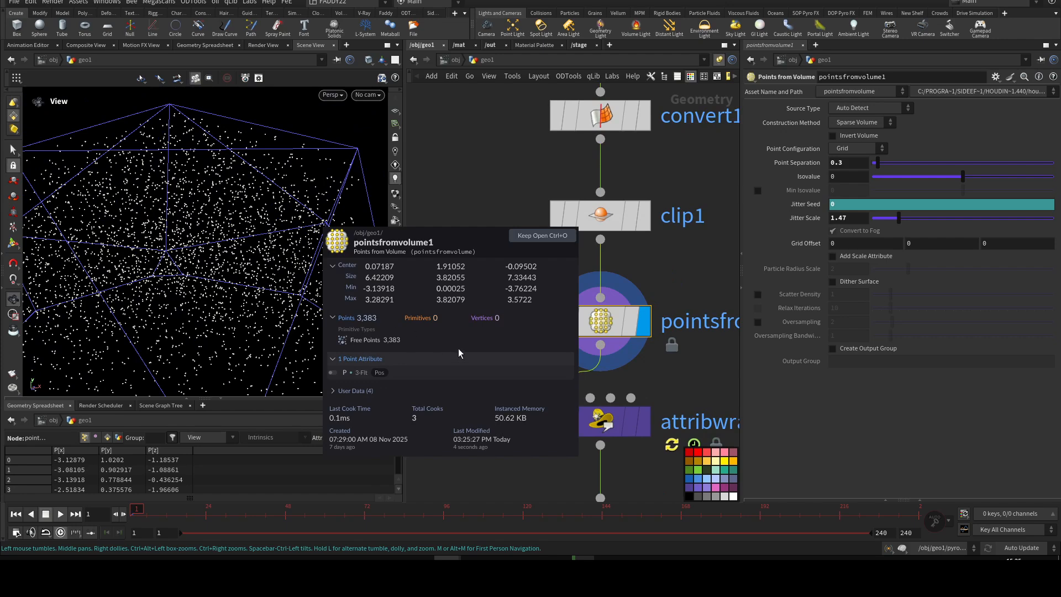
Select and display attribwrangle4, and examine its VEX code, parameters and the velocity field around the points
middle_click_drag(704, 392, 598, 261)
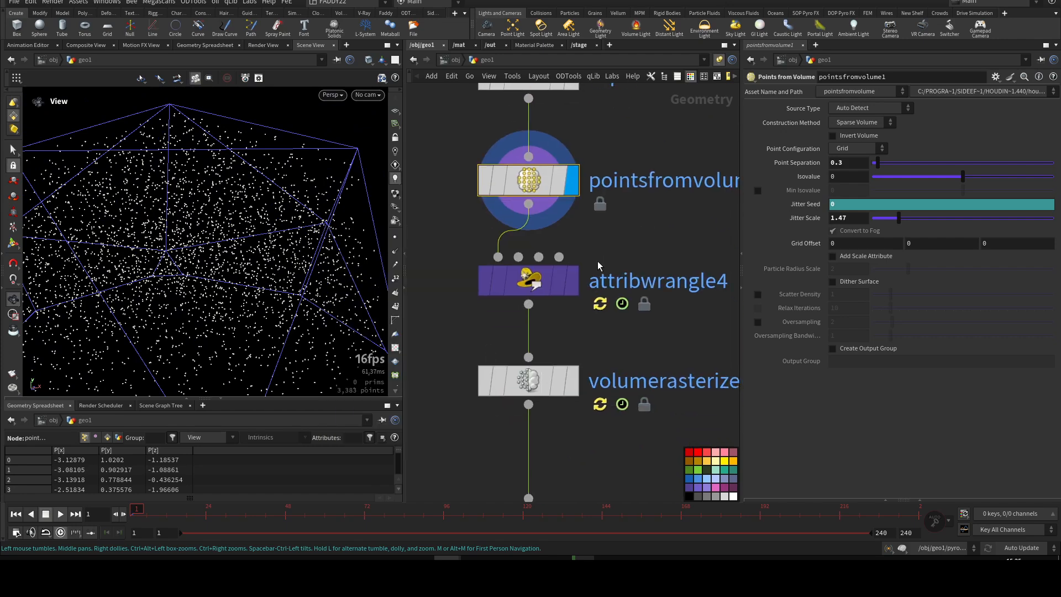
left_click(548, 282)
left_click(572, 286)
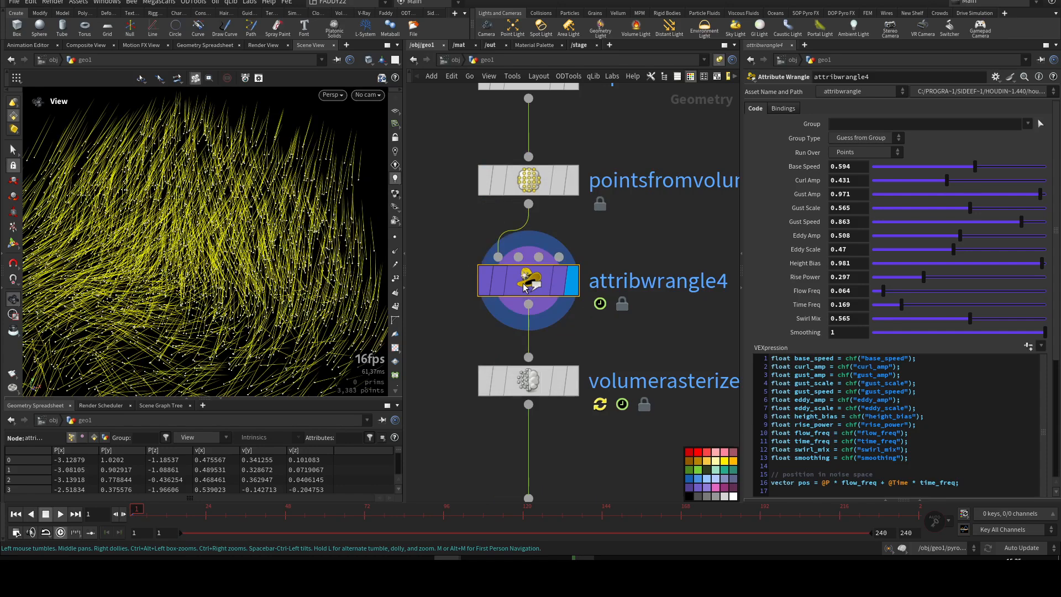
left_click(453, 282)
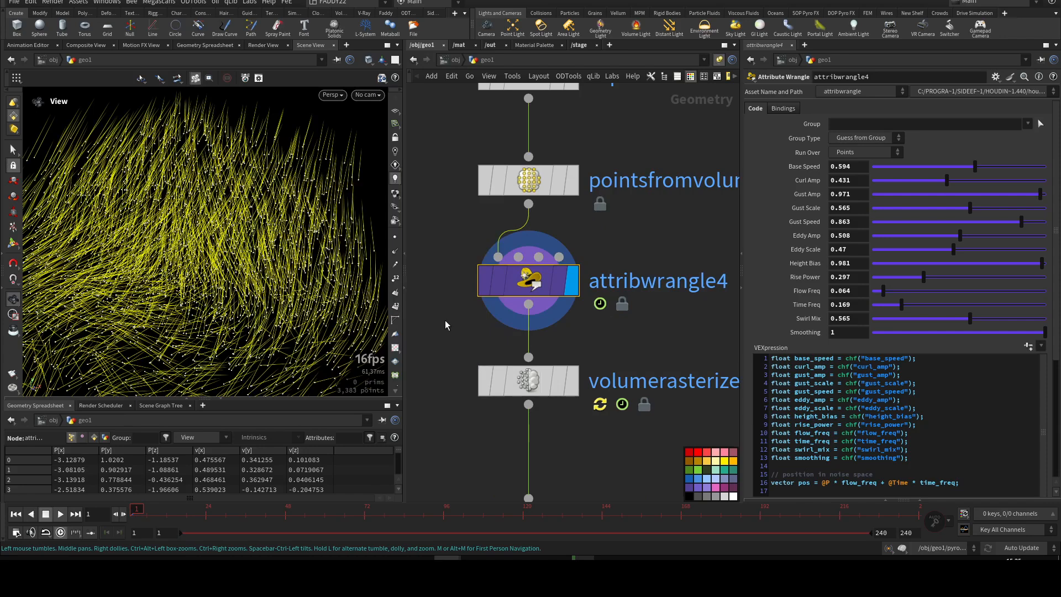
scroll(855, 385, "down", 5)
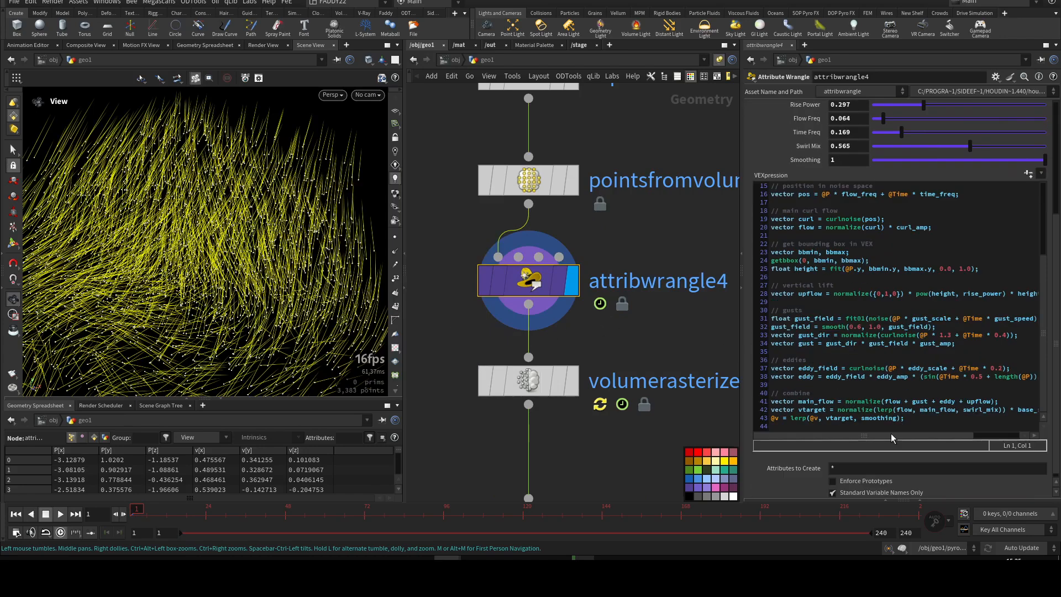
scroll(890, 433, "right", 2)
scroll(885, 430, "up", 5)
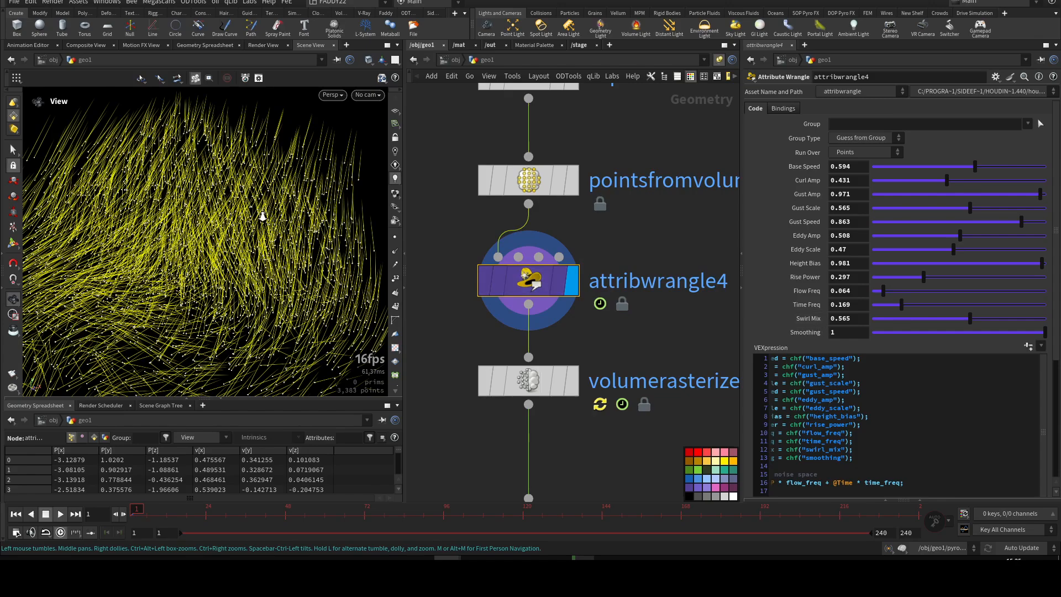
right_click_drag(263, 217, 190, 234)
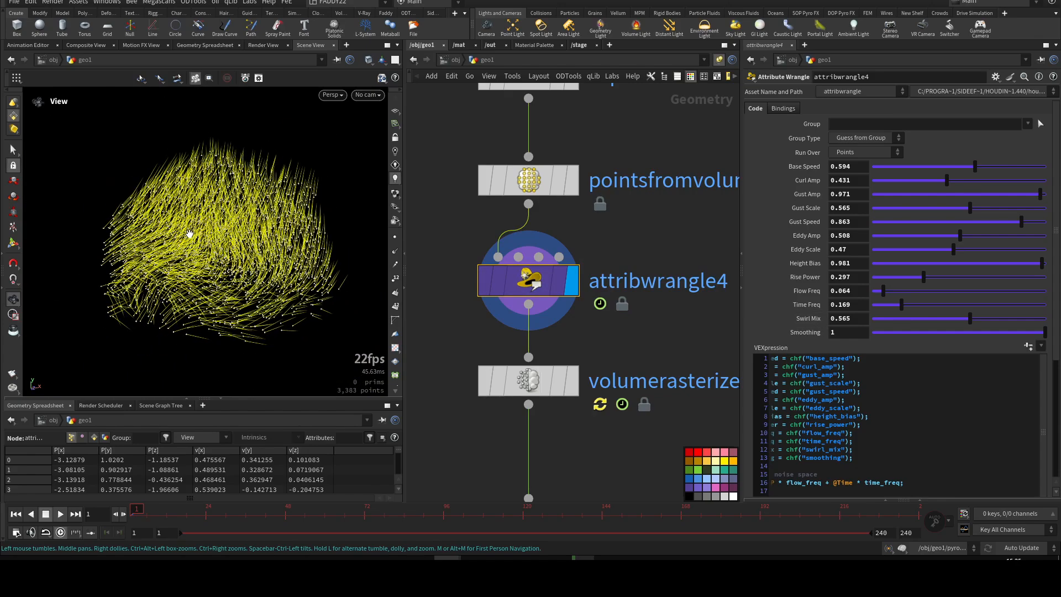
Play the animation and adjust attribwrangle4's Base Speed to 0.565 and Curl Amp to 0.562
left_click(62, 514)
left_click_drag(963, 166, 1049, 167)
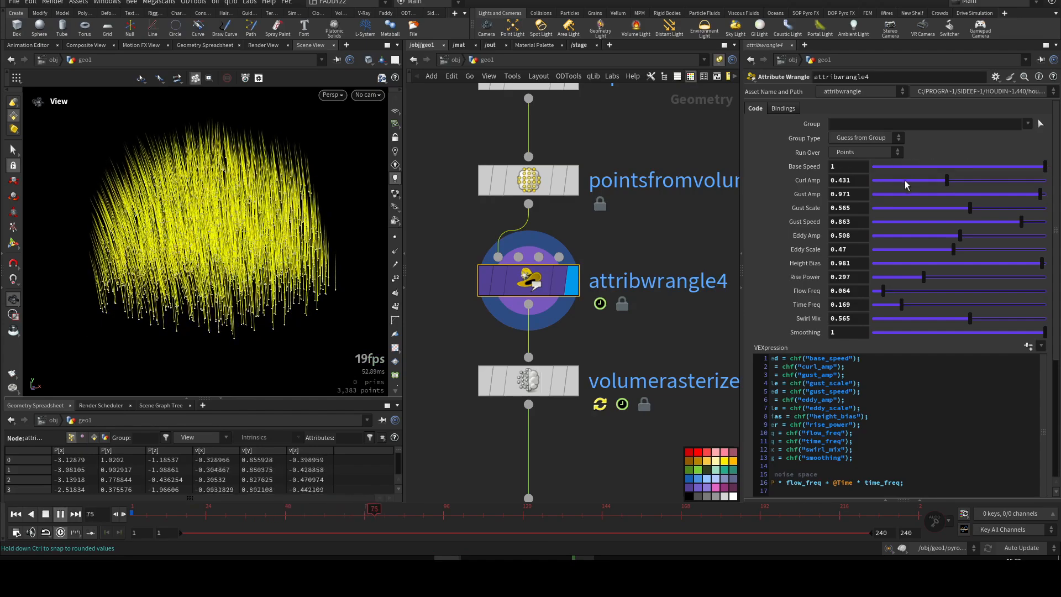
left_click_drag(939, 181, 975, 167)
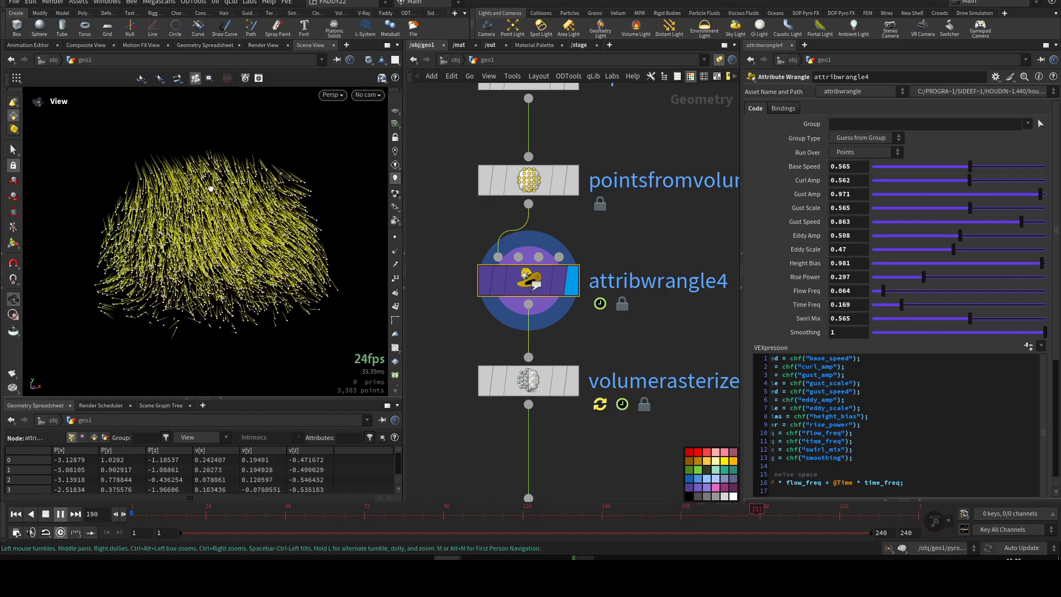
Increase the Point Separation of the pointsfromvolume1 node to thin out the scattered points
left_click(528, 179)
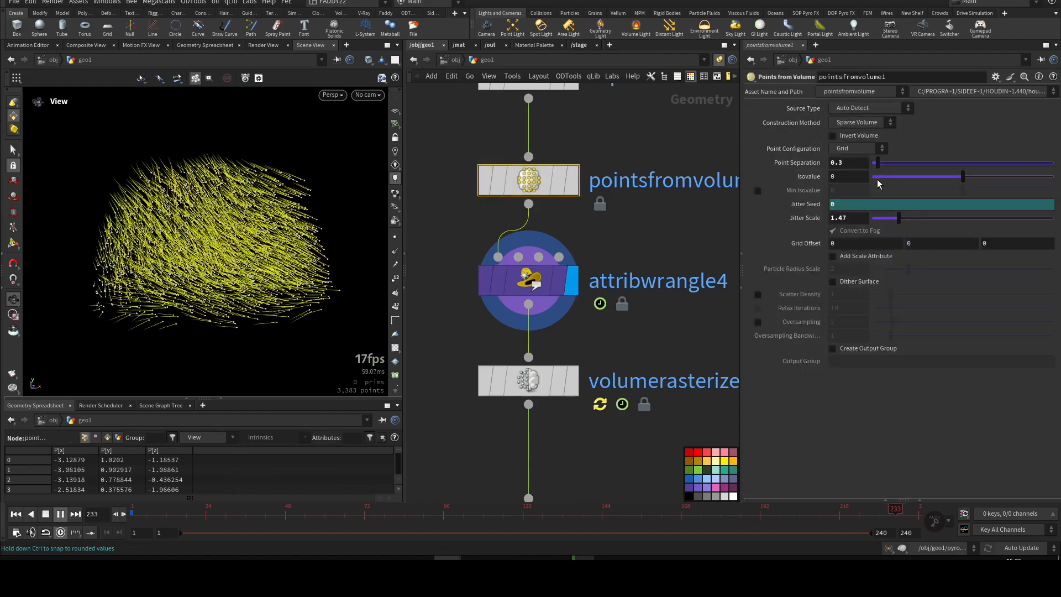
middle_click_drag(855, 163, 882, 165)
In attribwrangle4, set Base Speed to 0.703, Curl Amp to 0.578, Gust Amp to 1.8 and Gust Scale to 0.642
left_click(555, 281)
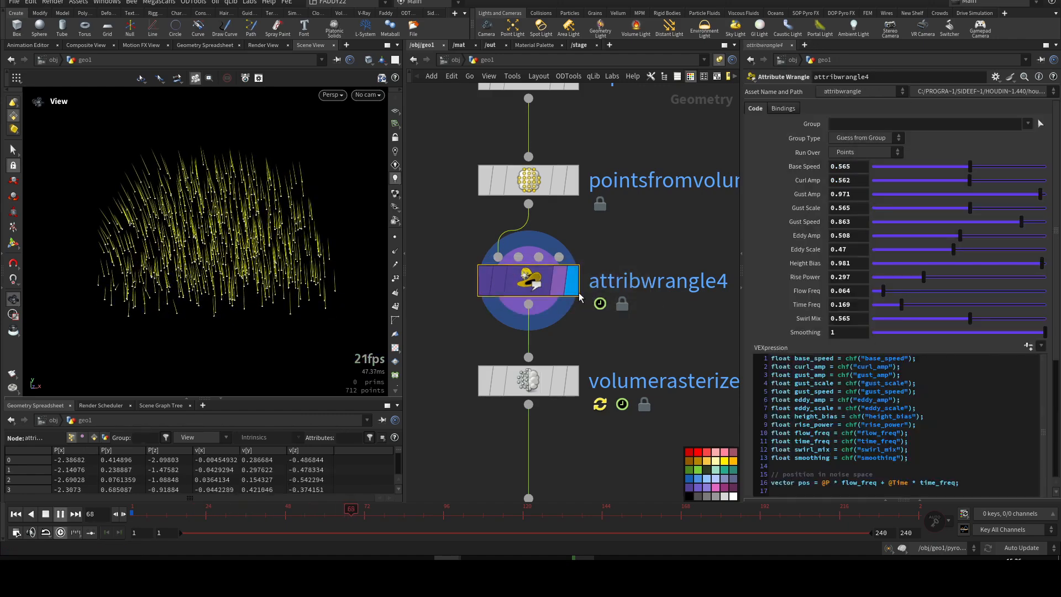
left_click_drag(974, 170, 1059, 189)
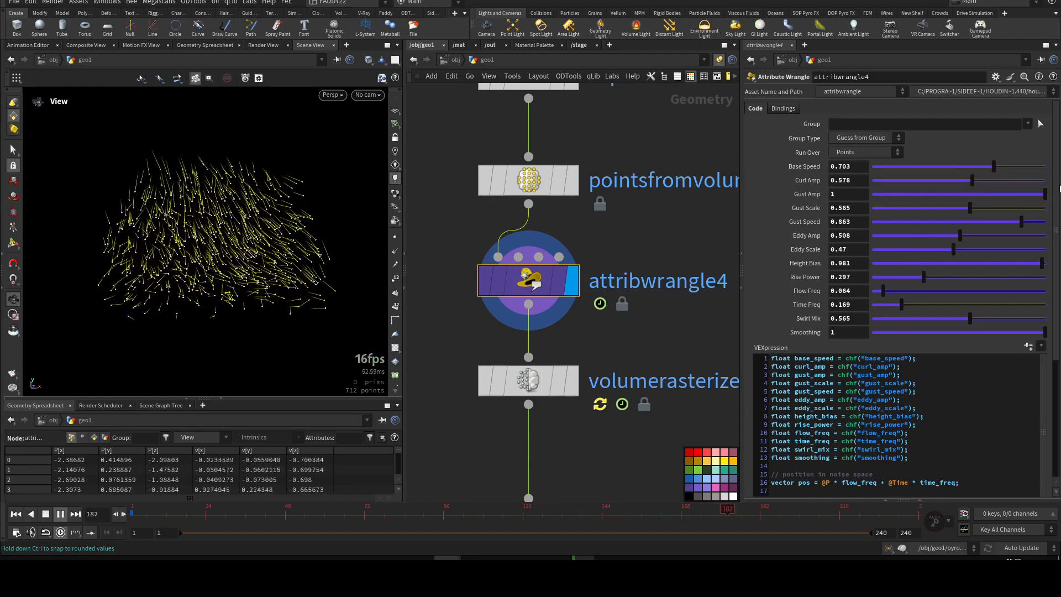
middle_click_drag(933, 193, 870, 204)
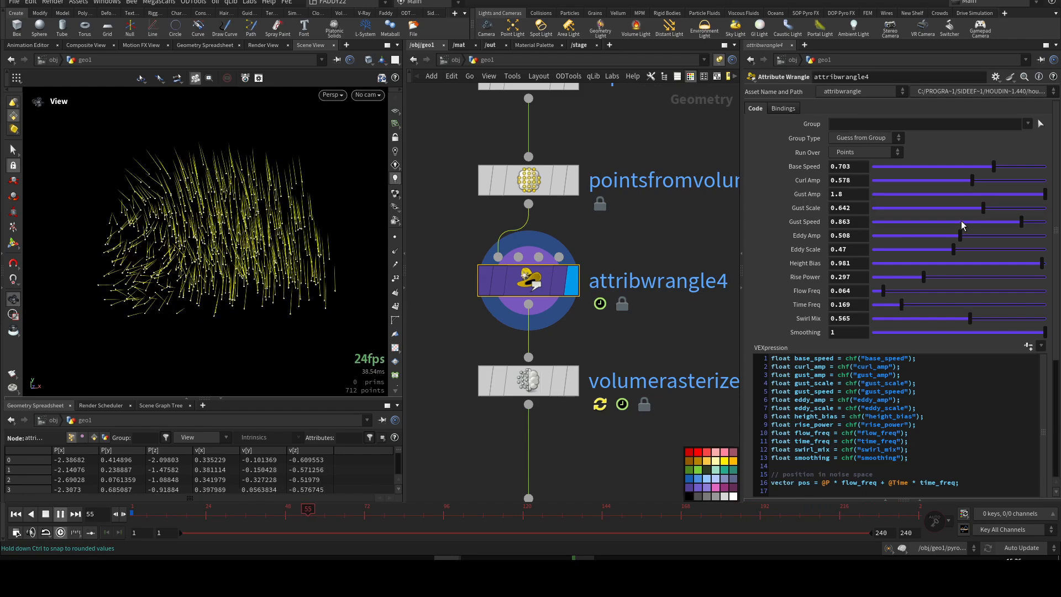
Set the wrangle's Gust Speed to 0.917, Eddy Amp to 0.725 and Height Bias to 1
left_click_drag(961, 225, 1031, 221)
left_click_drag(954, 242, 920, 241)
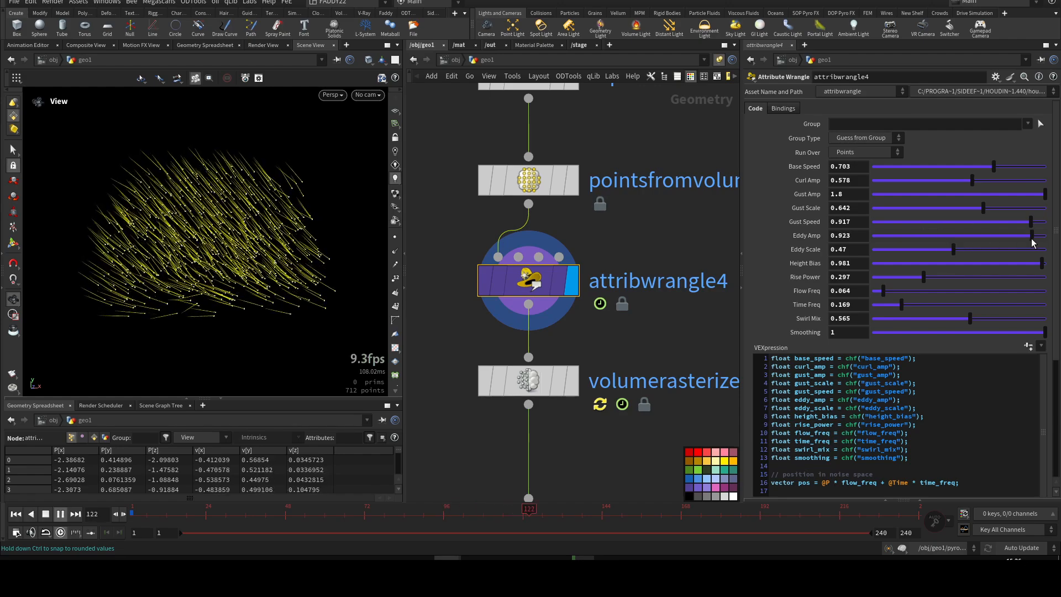
middle_click_drag(862, 263, 882, 261)
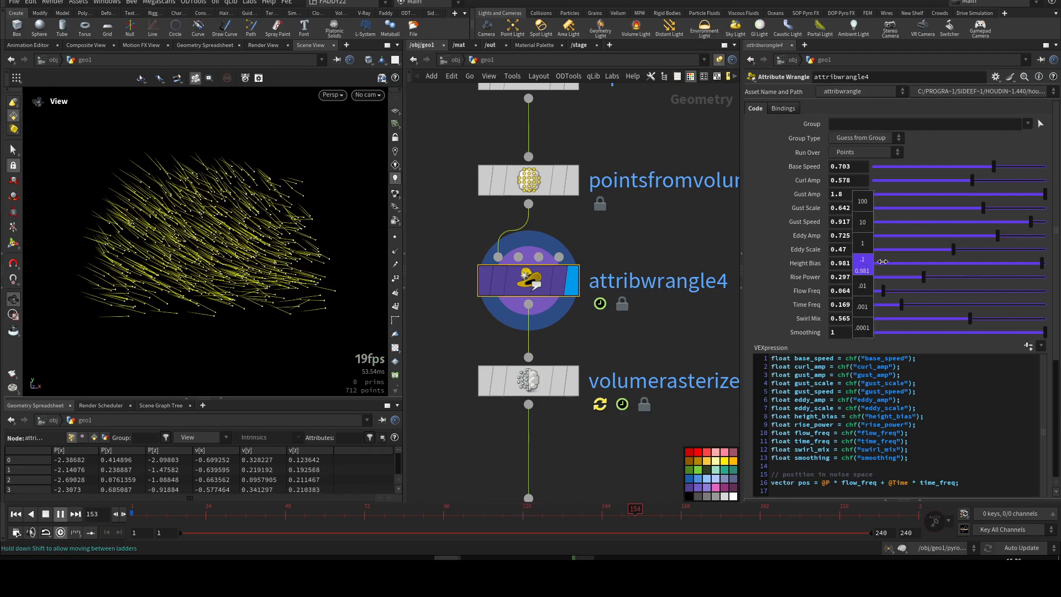
middle_click_drag(971, 262, 920, 262)
left_click_drag(878, 264, 1050, 264)
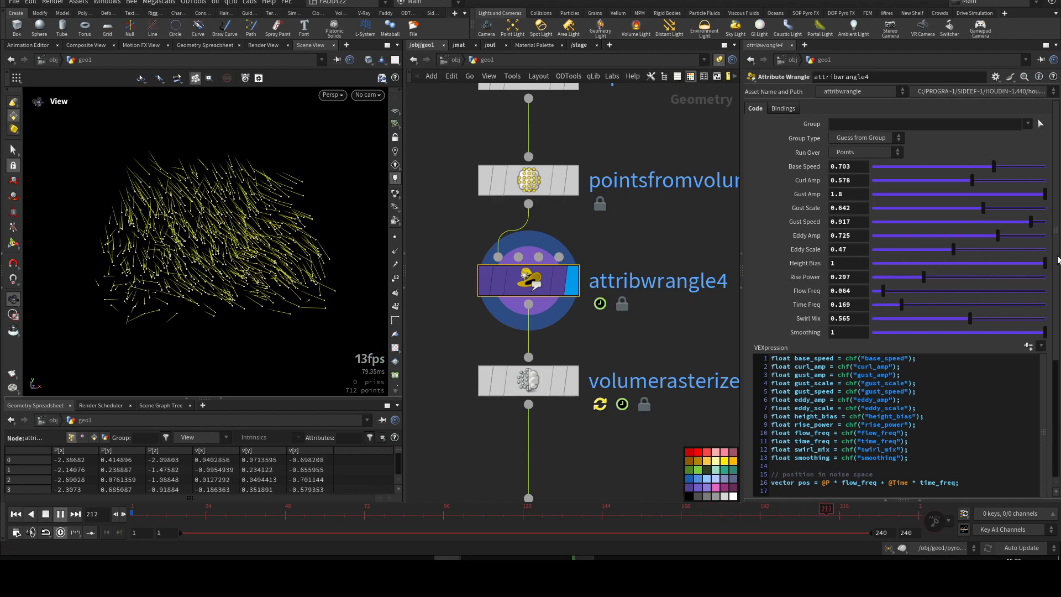
Set the wrangle's Rise Power to 0.815, Flow Freq to 0.329 and Time Freq to 0.077
left_click_drag(923, 276, 1012, 278)
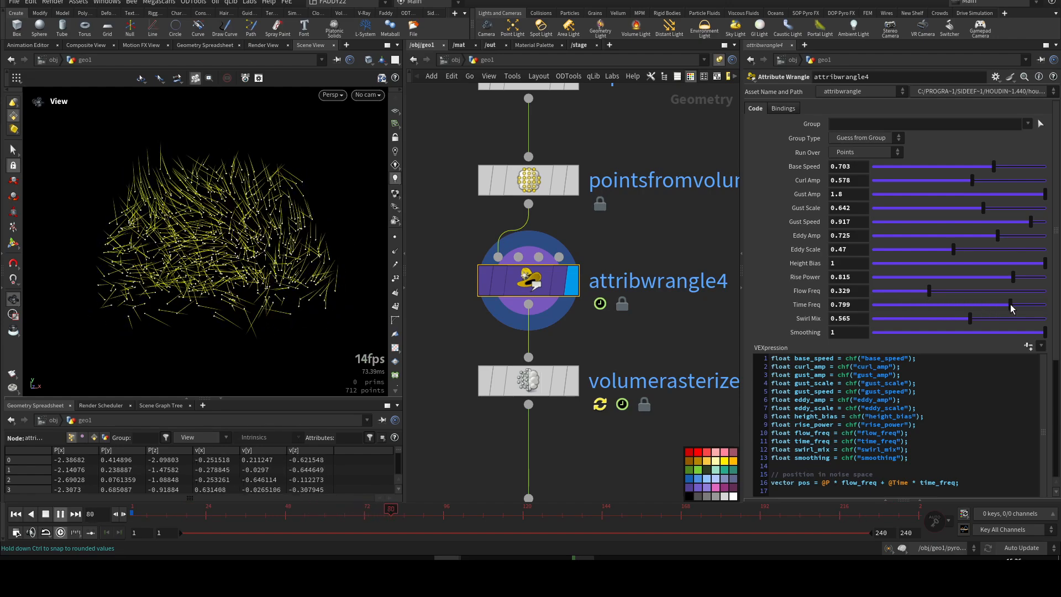
left_click_drag(1010, 304, 887, 303)
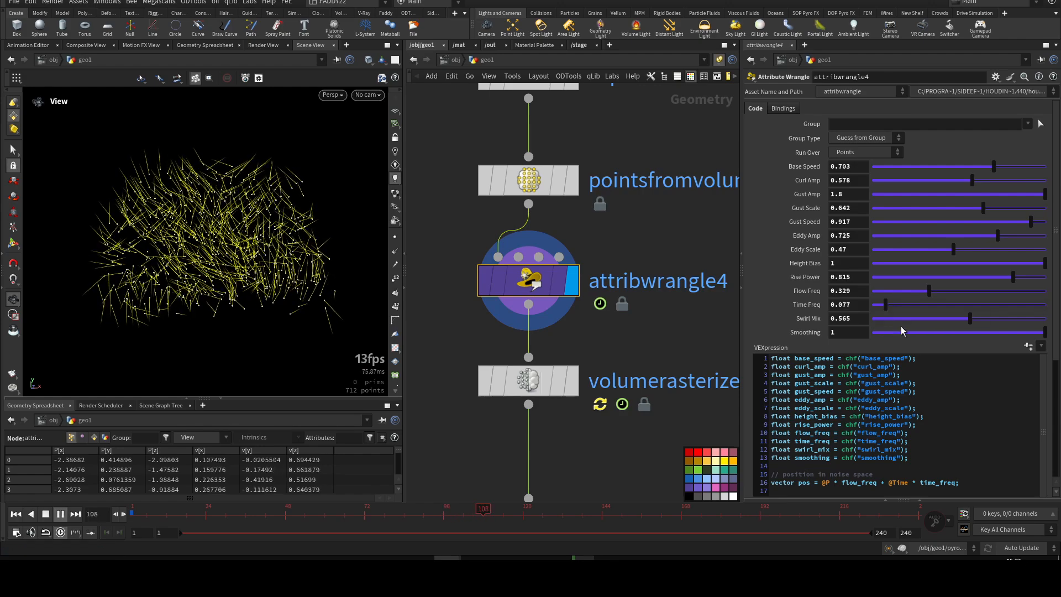
In attribwrangle4, set Swirl Mix to 0.642, Rise Power to 0.249, Flow Freq to 0.805, Eddy Amp to 0.834, Gust Scale to 0.824 and Curl Amp to 0.236
left_click_drag(970, 319, 983, 320)
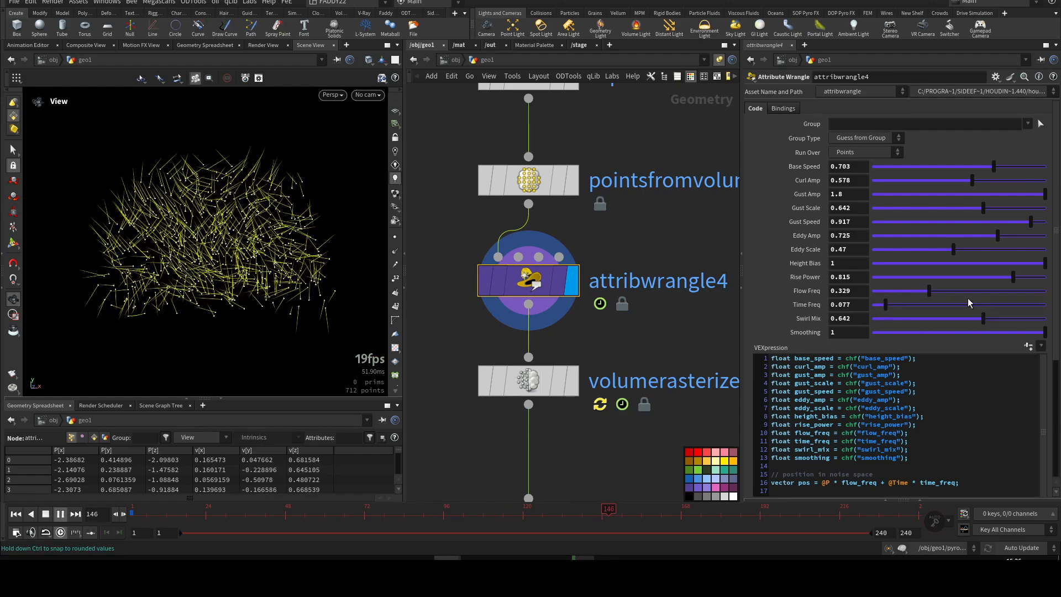
mouse_move(928, 290)
left_mouse_down()
mouse_move(975, 297)
mouse_move(919, 279)
left_mouse_up()
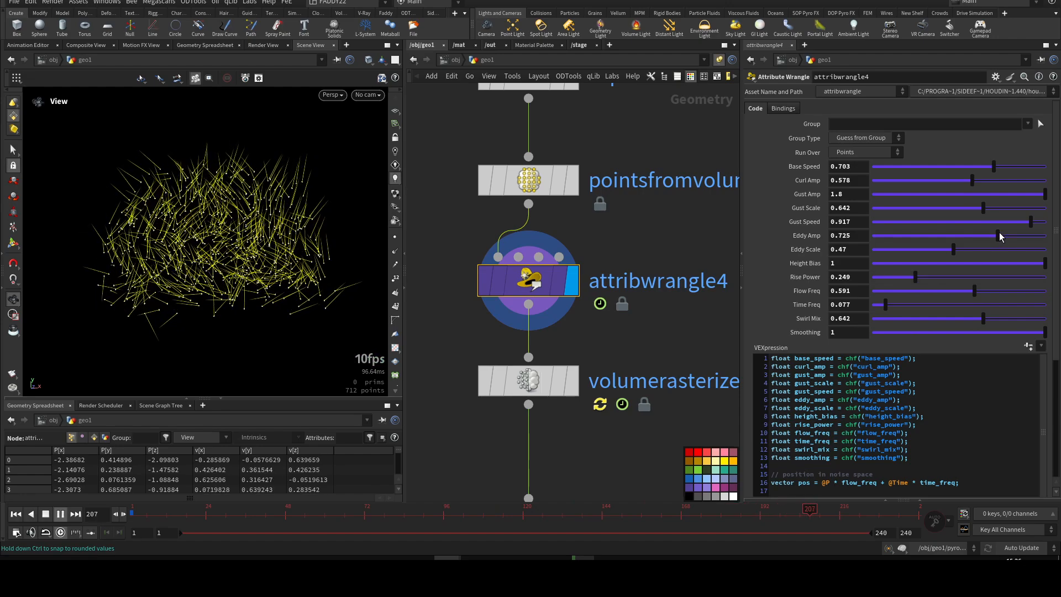
left_click_drag(1020, 233, 1015, 234)
left_click_drag(983, 208, 1014, 208)
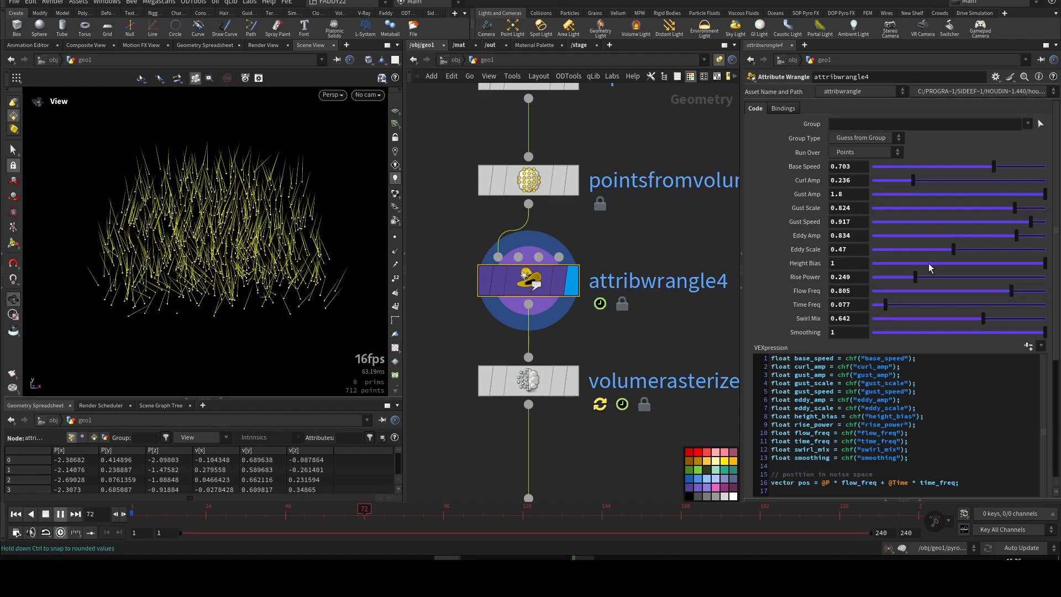
Set Gust Amp to 0.173, Gust Scale to 0.3, Eddy Amp to 0.633, Eddy Scale to 0.425, Height Bias to 0.23 and Flow Freq to 0.275
left_click_drag(886, 194, 924, 209)
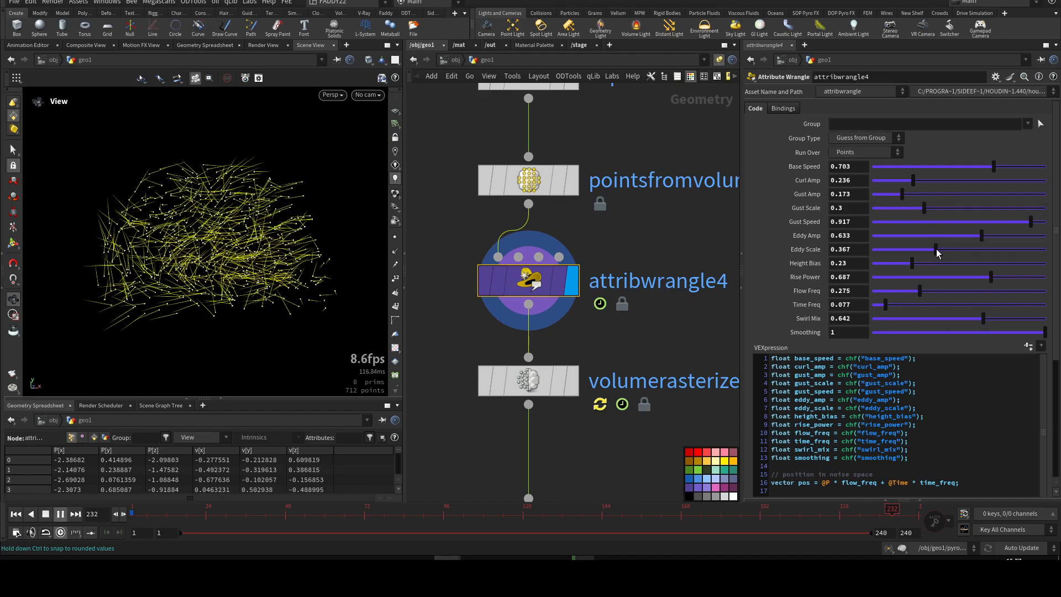
left_click_drag(936, 252, 945, 253)
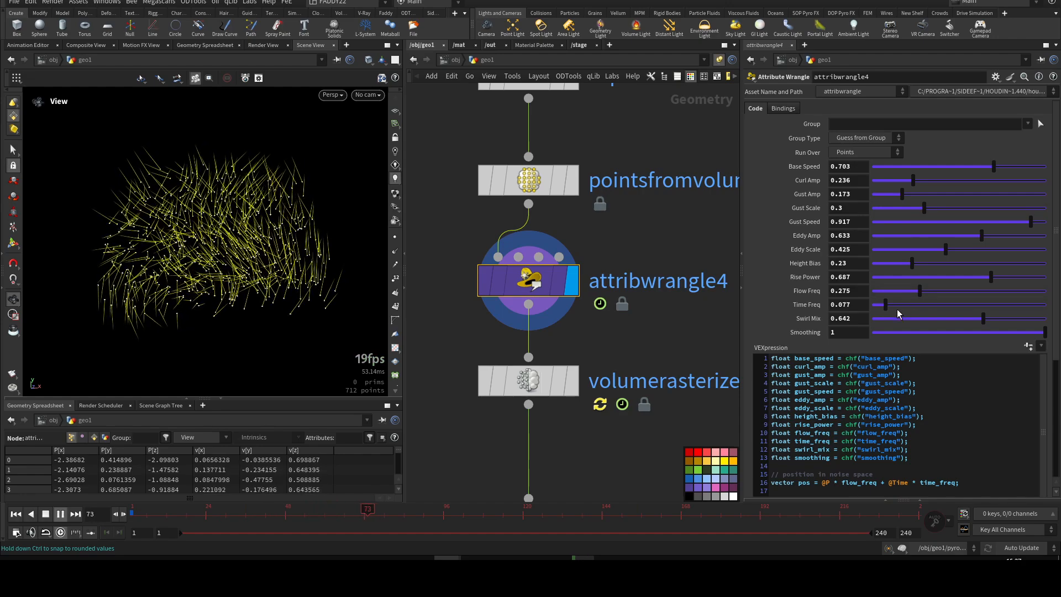
Set the wrangle's Swirl Mix to 0.399, Smoothing to 1.2 and Rise Power to 0.15
left_click_drag(924, 324, 949, 324)
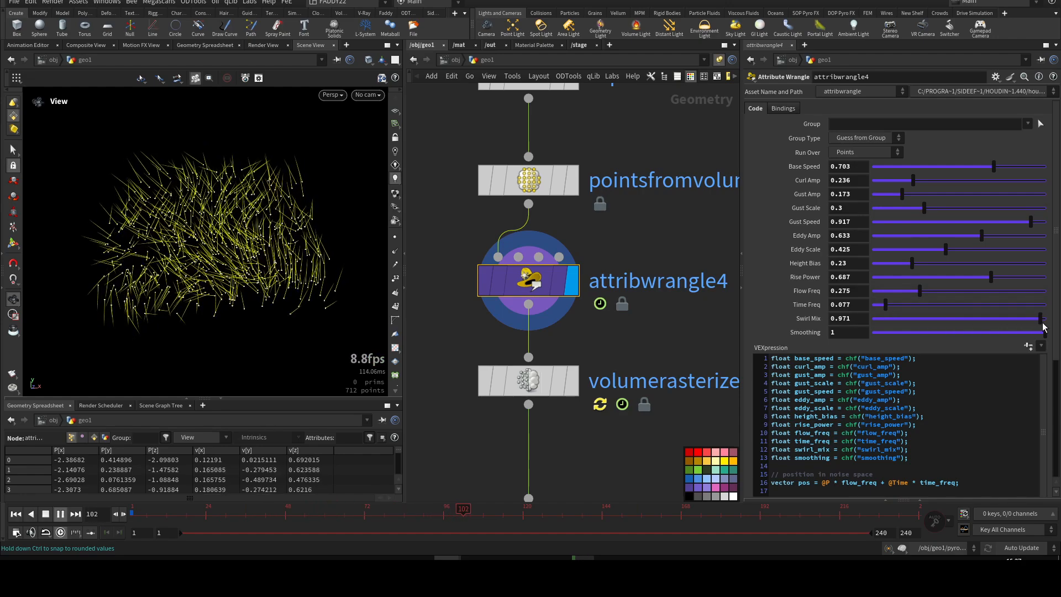
left_click_drag(1044, 327, 953, 319)
left_click_drag(878, 332, 1045, 332)
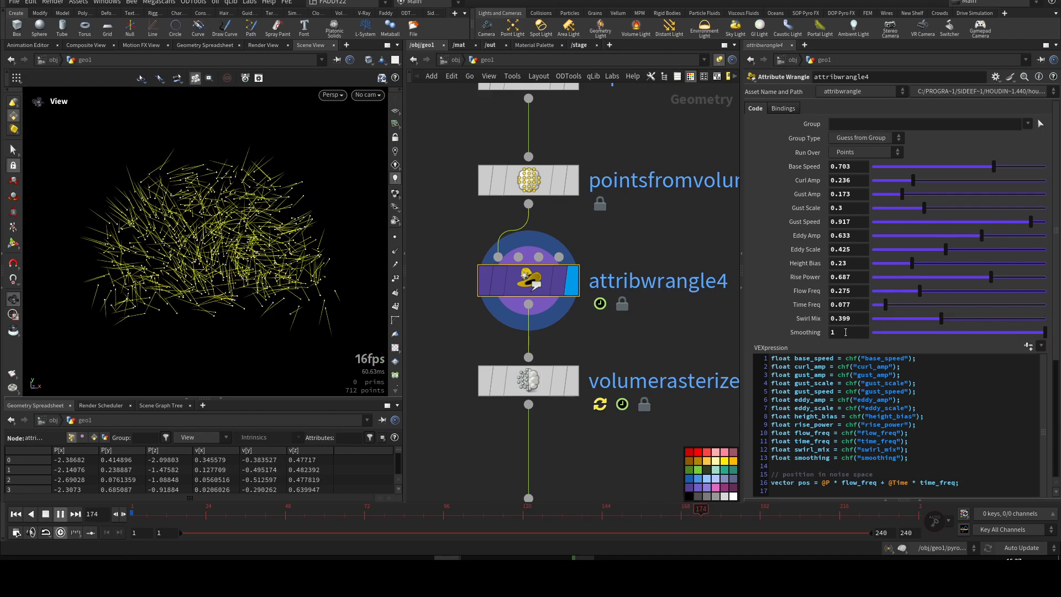
mouse_move(845, 331)
middle_mouse_down()
mouse_move(894, 331)
mouse_move(863, 329)
middle_mouse_up()
left_click_drag(992, 281, 944, 283)
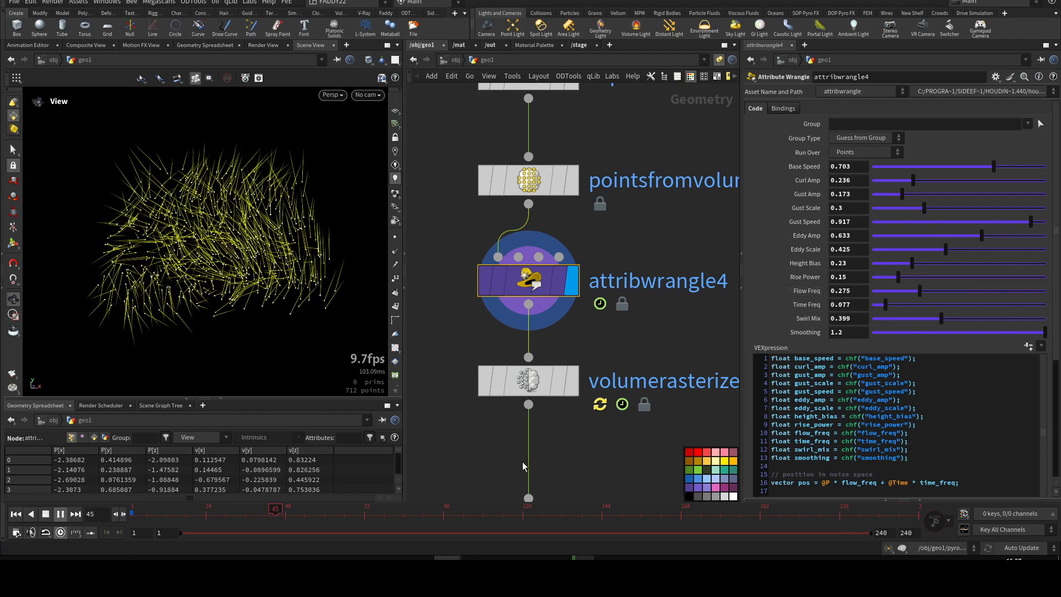
Return to frame 1 and display volumerasterizeattributes1 to view the whole rasterized velocity volume
middle_click_drag(522, 462, 536, 421)
left_click(15, 514)
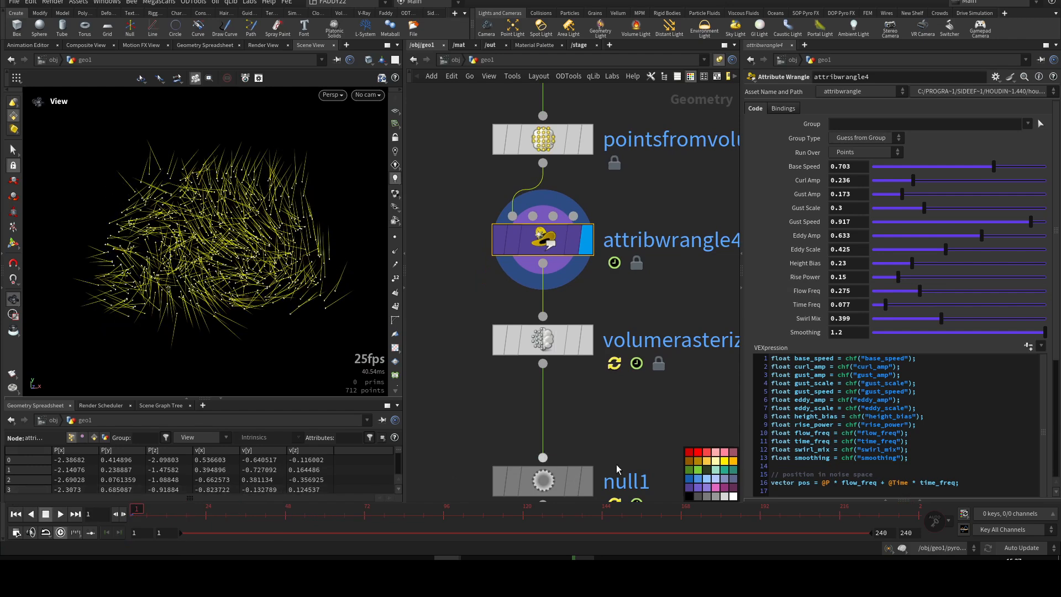
left_click_drag(614, 413, 471, 317)
left_click(586, 339)
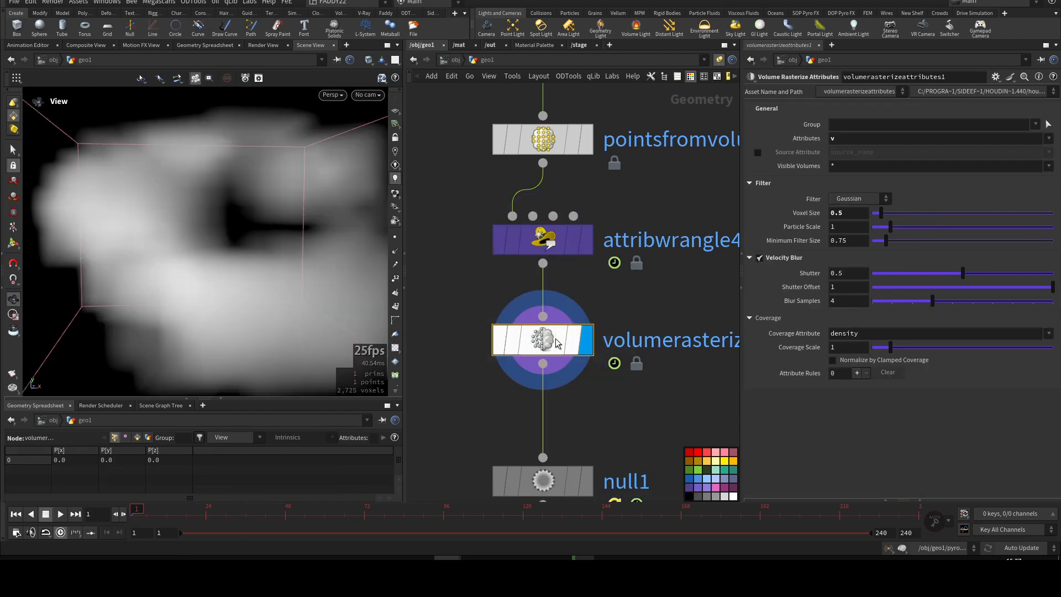
right_click_drag(237, 255, 202, 256)
left_click_drag(202, 257, 500, 382)
Go to the wrangle chain below the rubber toy and display attribwrangle1's velocity vectors up close
middle_click_drag(660, 413, 686, 341)
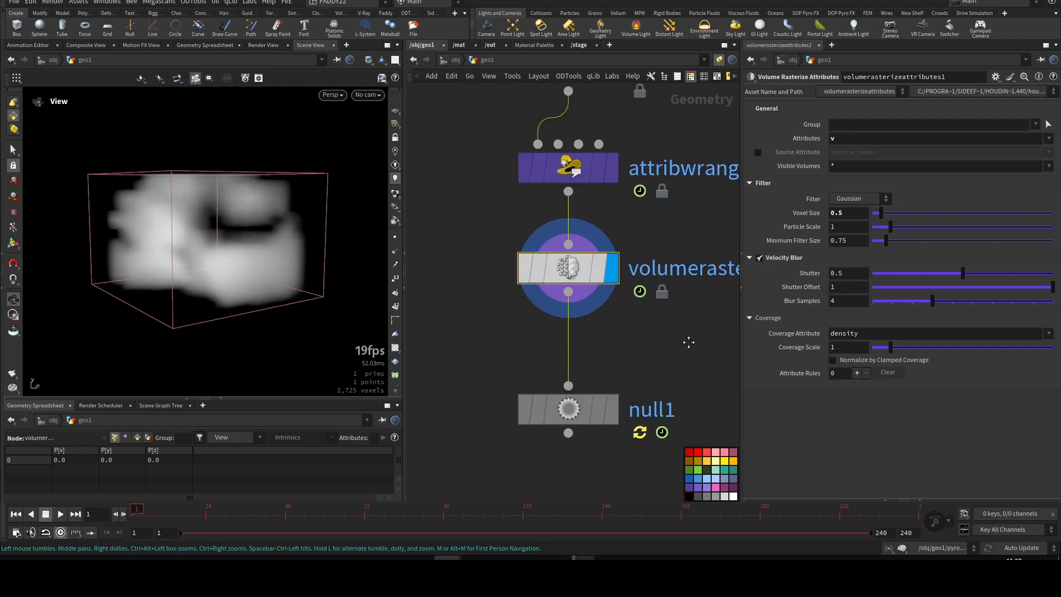
scroll(669, 387, "down", 7)
middle_click_drag(569, 318, 625, 403)
middle_click_drag(571, 259, 593, 387)
scroll(580, 271, "up", 4)
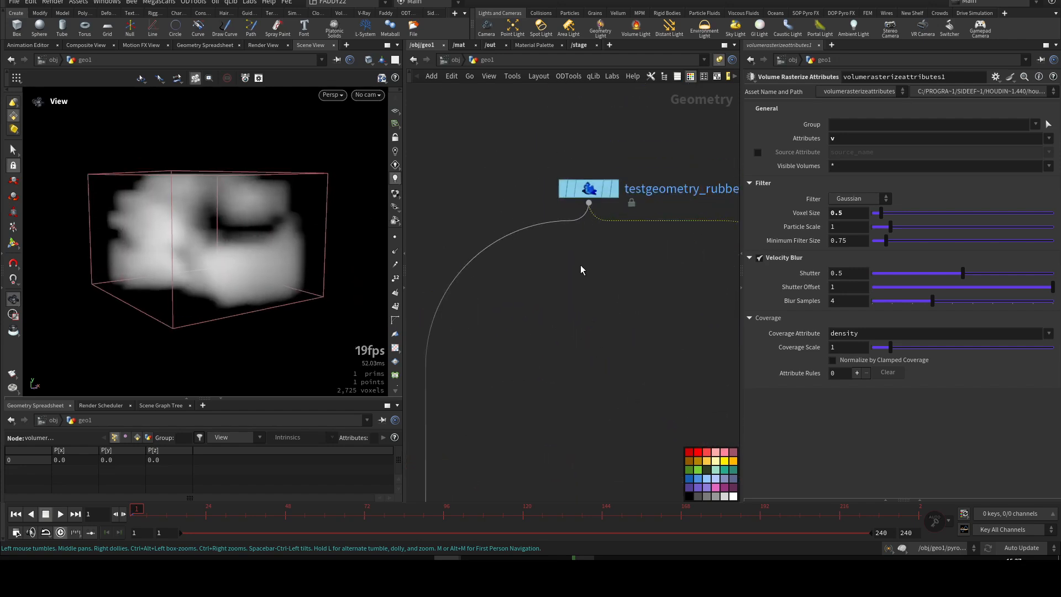
mouse_move(610, 297)
middle_mouse_down()
mouse_move(598, 281)
mouse_move(641, 165)
middle_mouse_up()
mouse_move(564, 381)
middle_mouse_down()
mouse_move(604, 282)
mouse_move(617, 128)
middle_mouse_up()
scroll(599, 298, "up", 2)
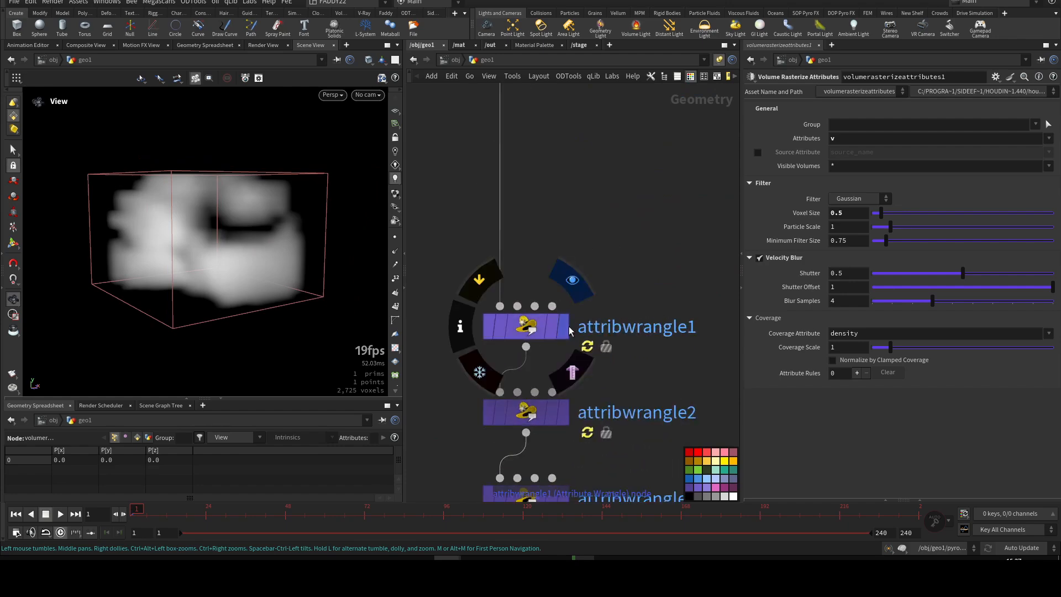
left_click(525, 337)
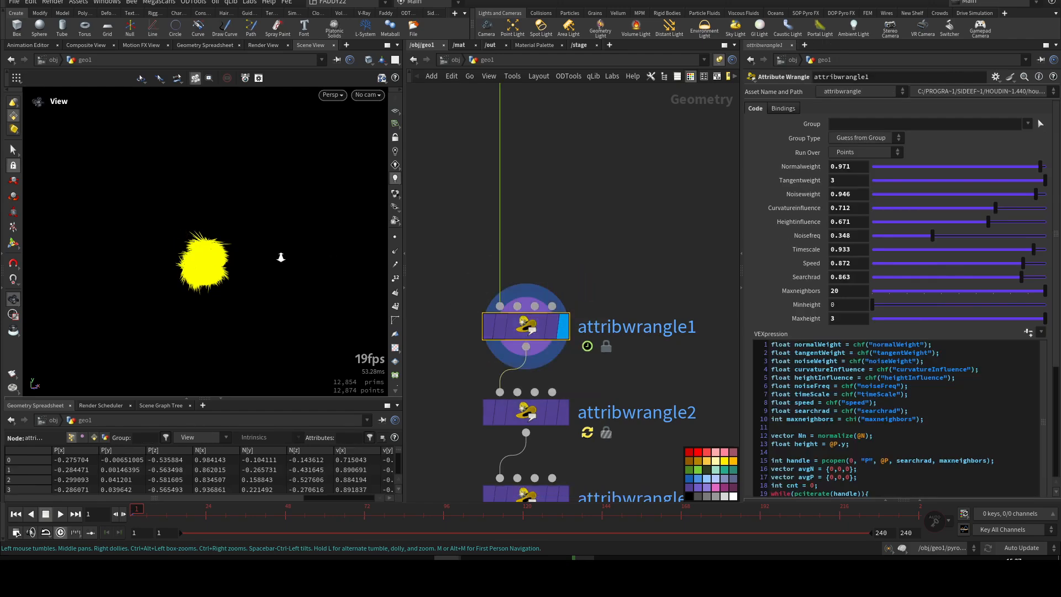
right_click_drag(281, 257, 517, 229)
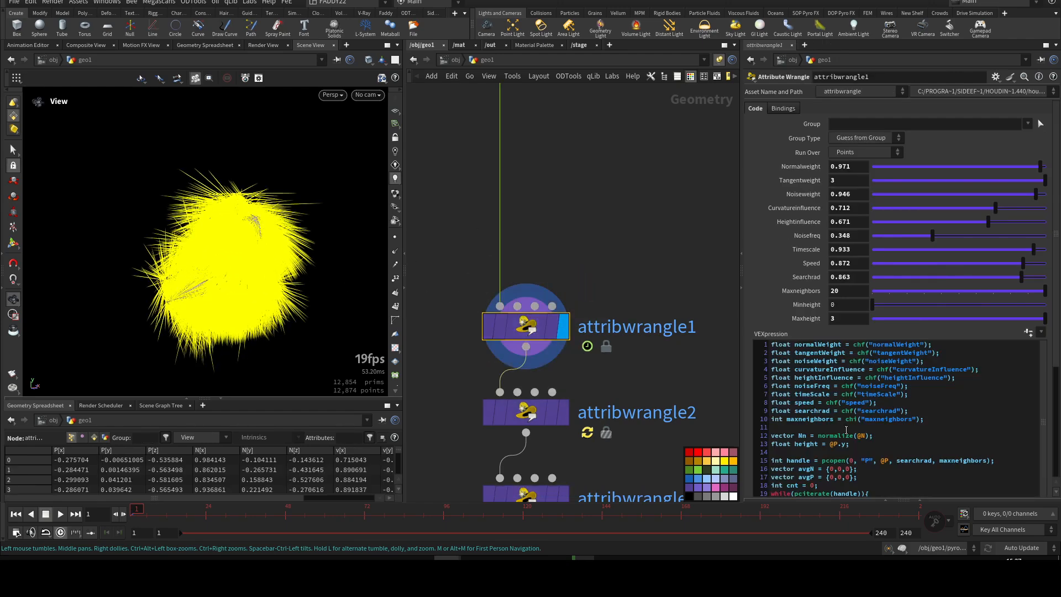
Examine attribwrangle1's VEX code, highlighting the final @v = flowDir * mag line, and play the animation
scroll(845, 430, "down", 6)
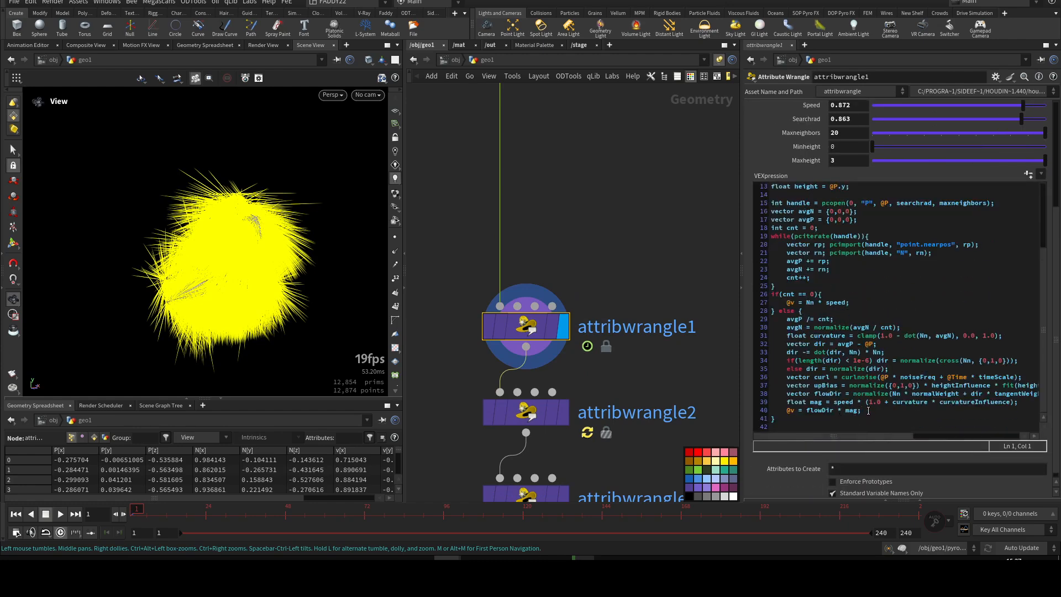
left_click_drag(868, 410, 770, 409)
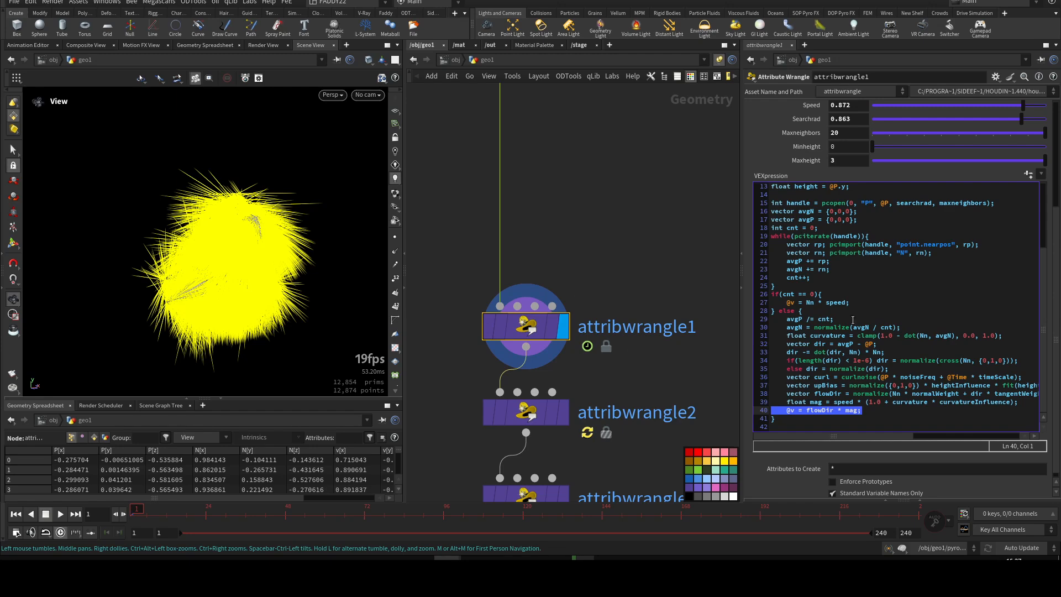
scroll(853, 320, "up", 6)
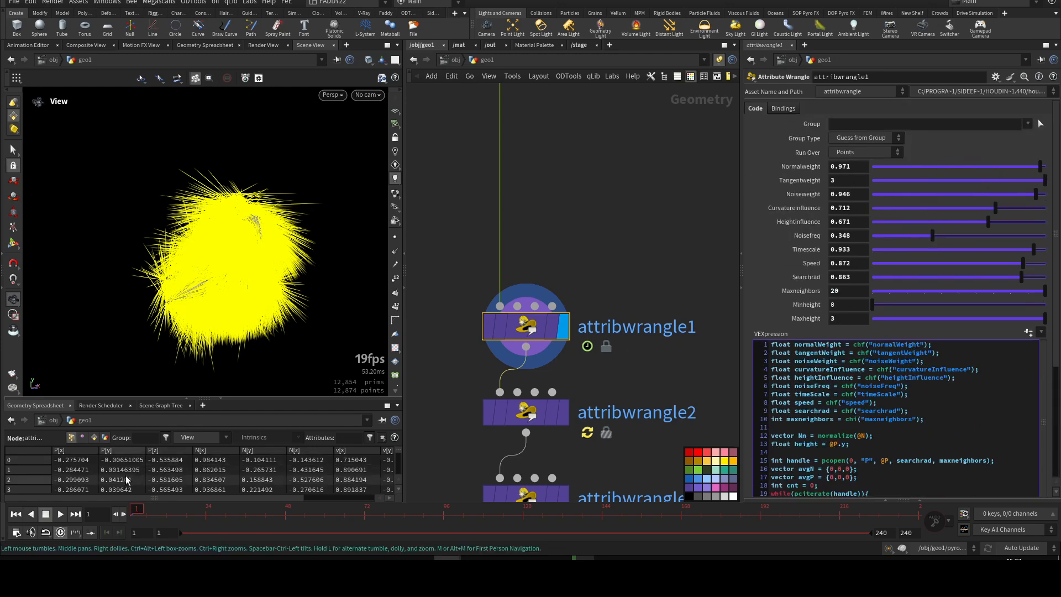
left_click(60, 513)
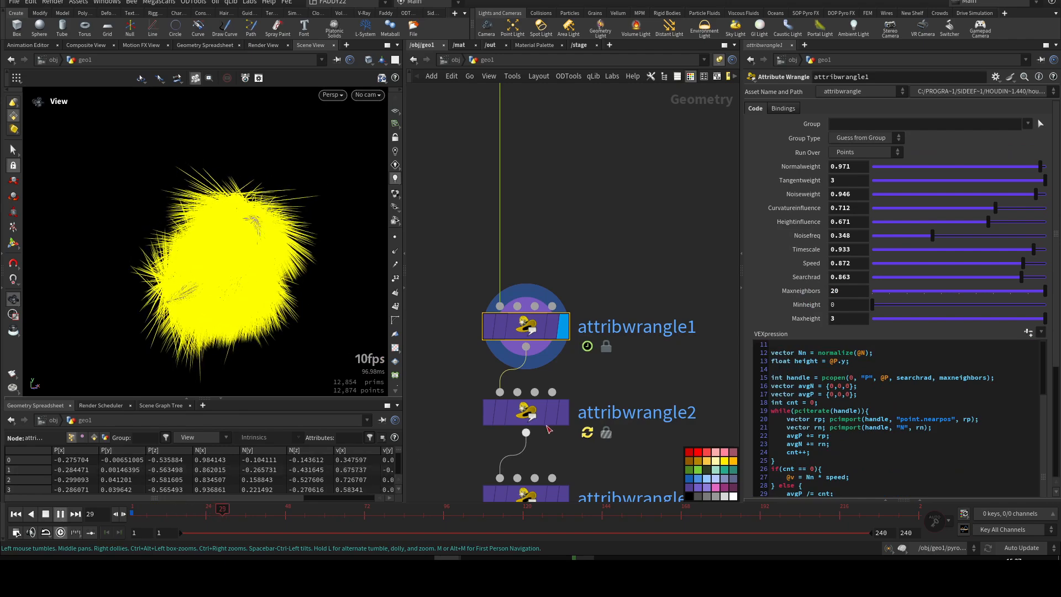
Display attribwrangle2 and set its Speed to 0.281
left_click(564, 413)
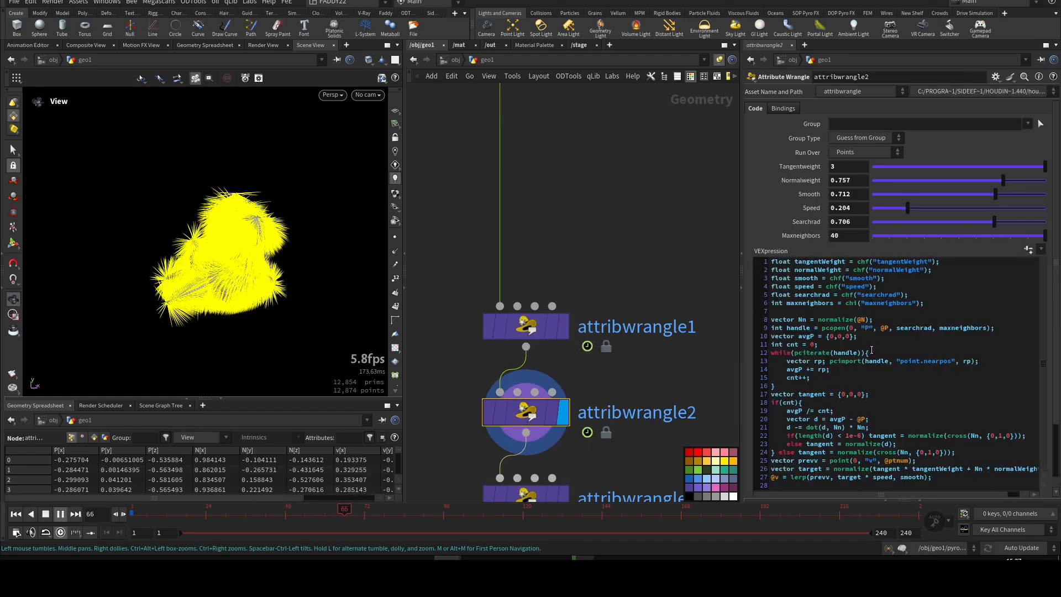
left_click(921, 208)
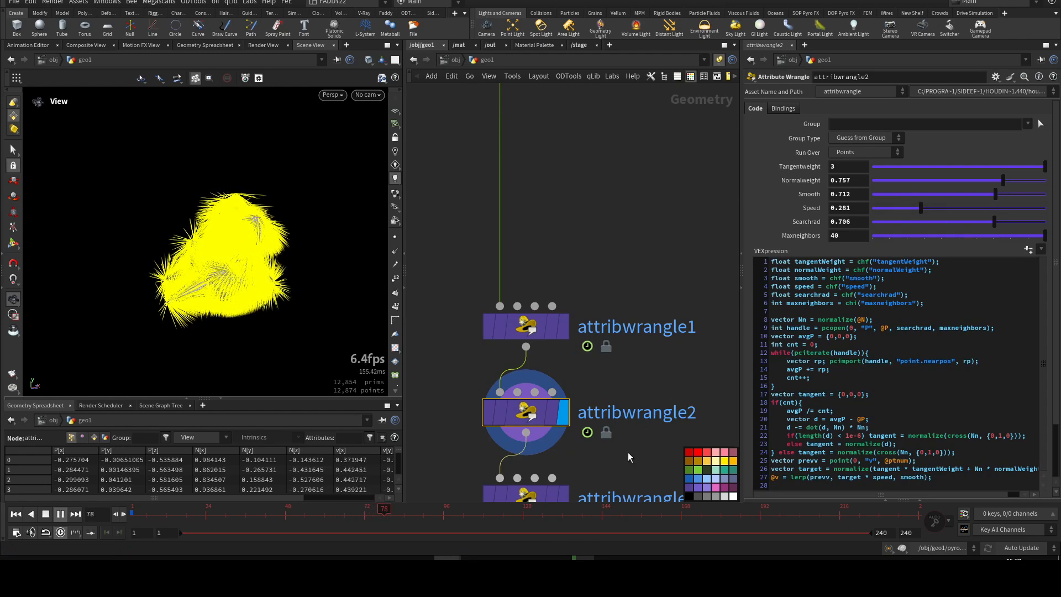
Display attribwrangle3, review its code, and set Maxneighbors to 2, Noisefreq to 0.275 and Noiseamp to 0.179
middle_click_drag(624, 415, 618, 289)
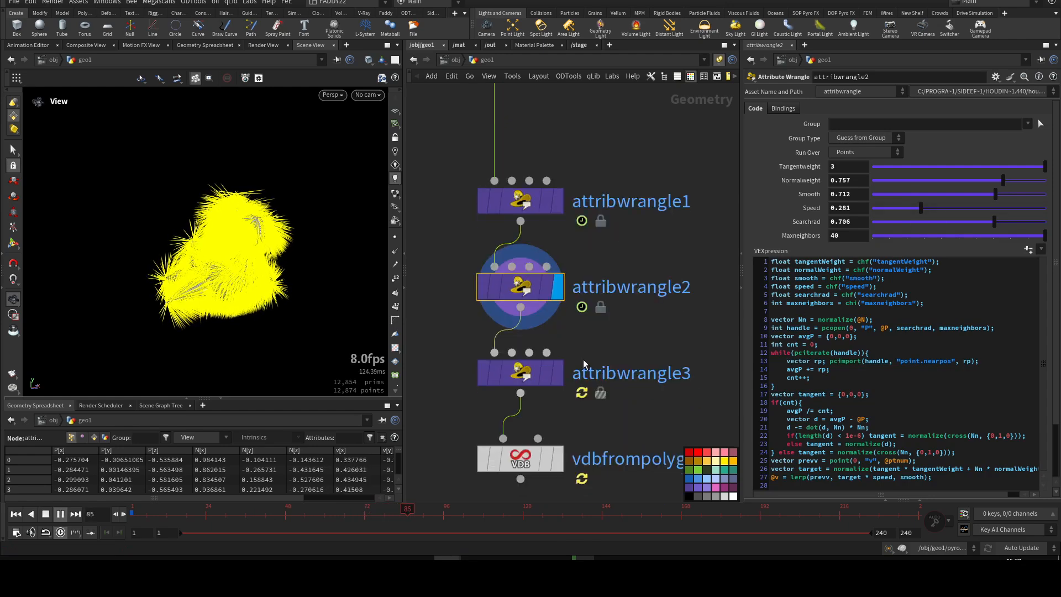
left_click(512, 377)
scroll(863, 390, "down", 5)
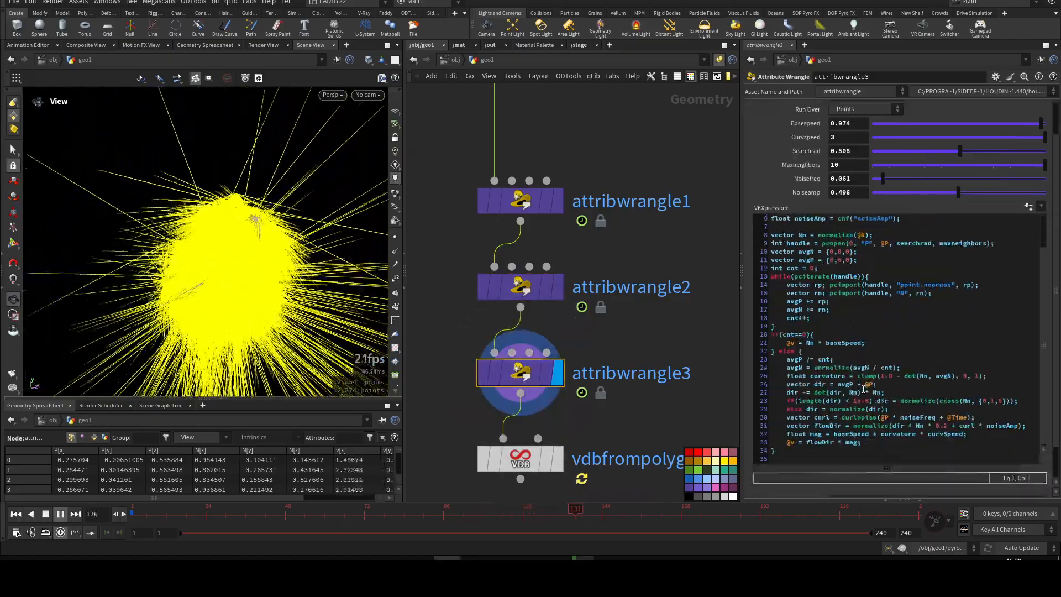
scroll(863, 390, "up", 5)
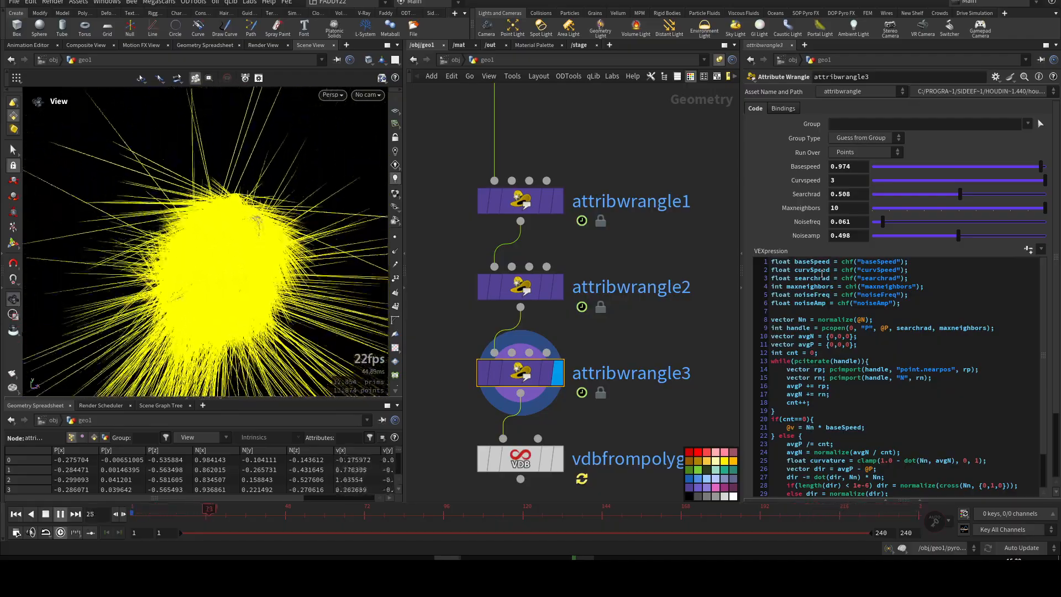
left_click_drag(958, 236, 919, 221)
left_click(911, 209)
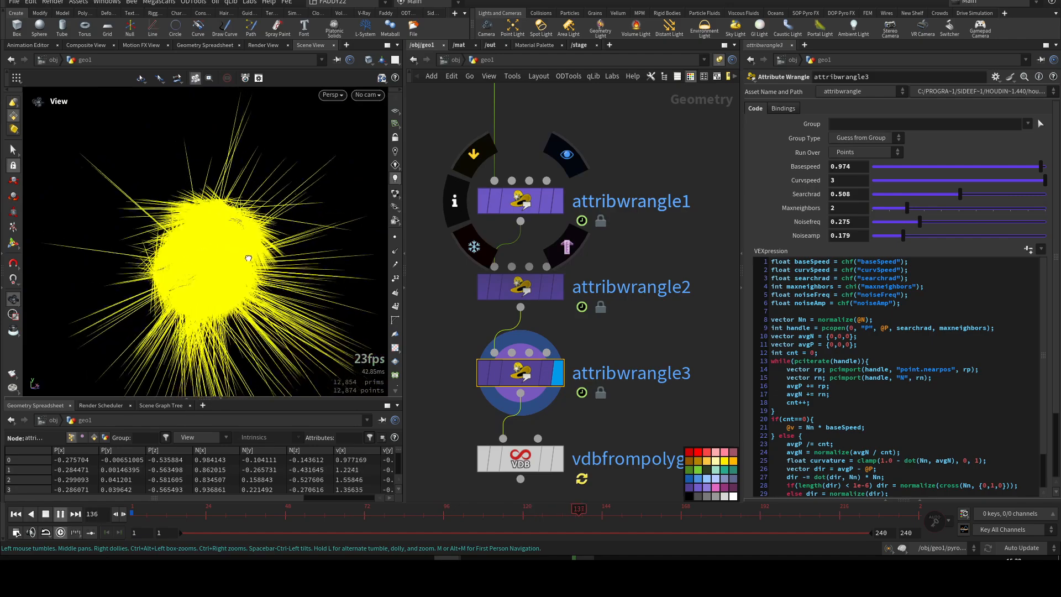
Check the rest of attribwrangle3's code and its point attributes, and return the animation to frame 1
middle_click_drag(628, 420, 664, 299)
scroll(872, 390, "down", 5)
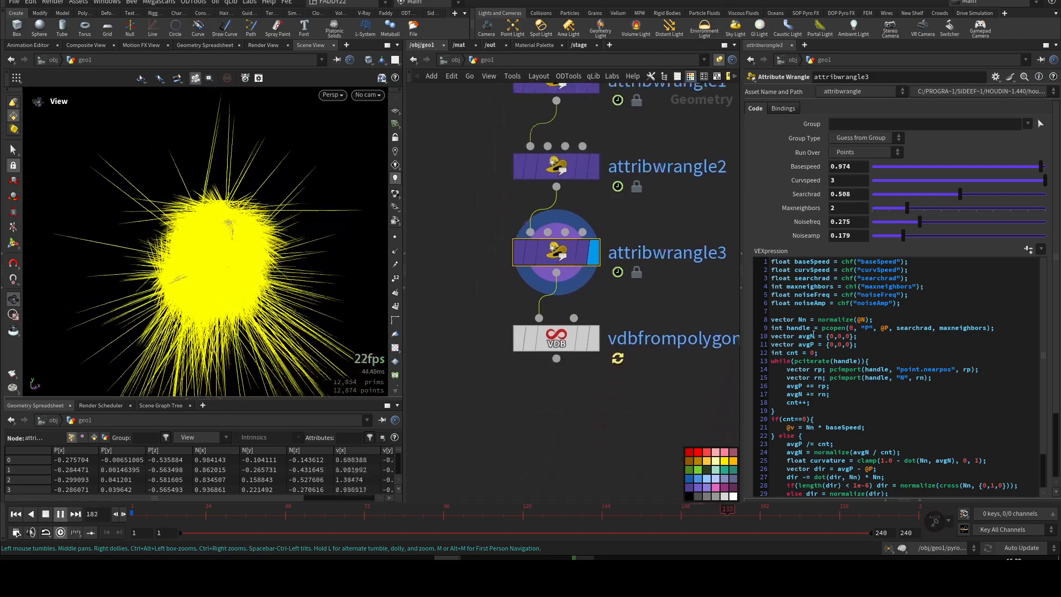
middle_click(560, 261)
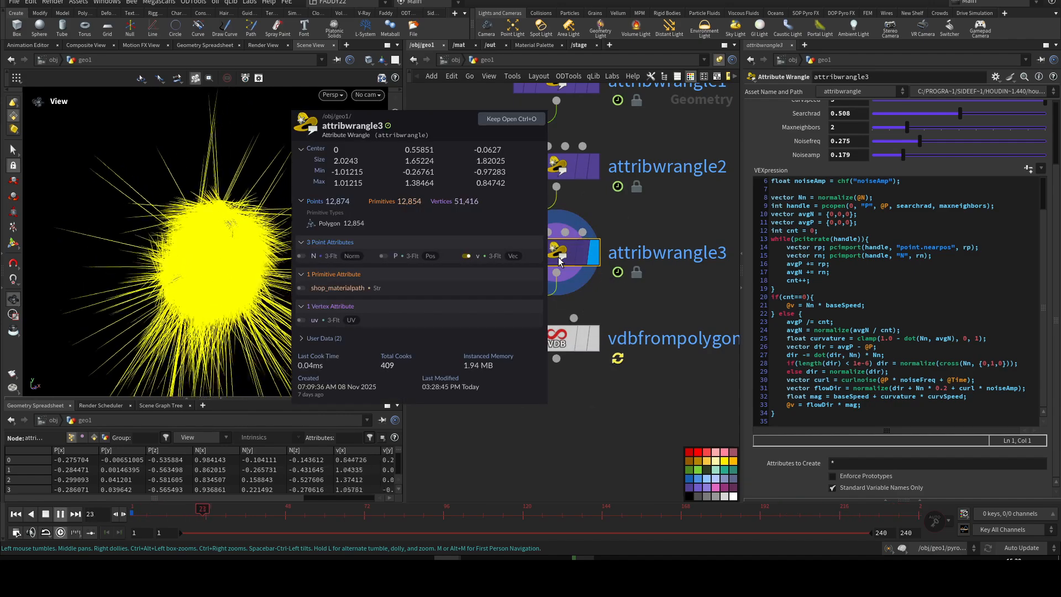
left_click(124, 512)
Make room above vdbfrompolygons1 and insert a Pyro Source node between it and attribwrangle3, displaying the new node
scroll(604, 389, "down", 5)
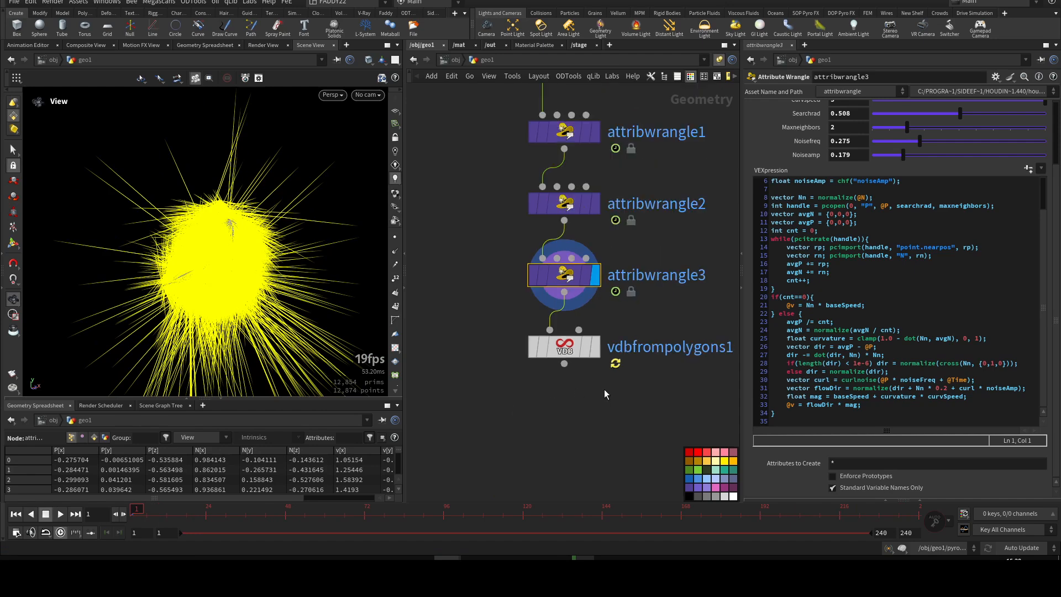
left_click_drag(578, 362, 577, 416)
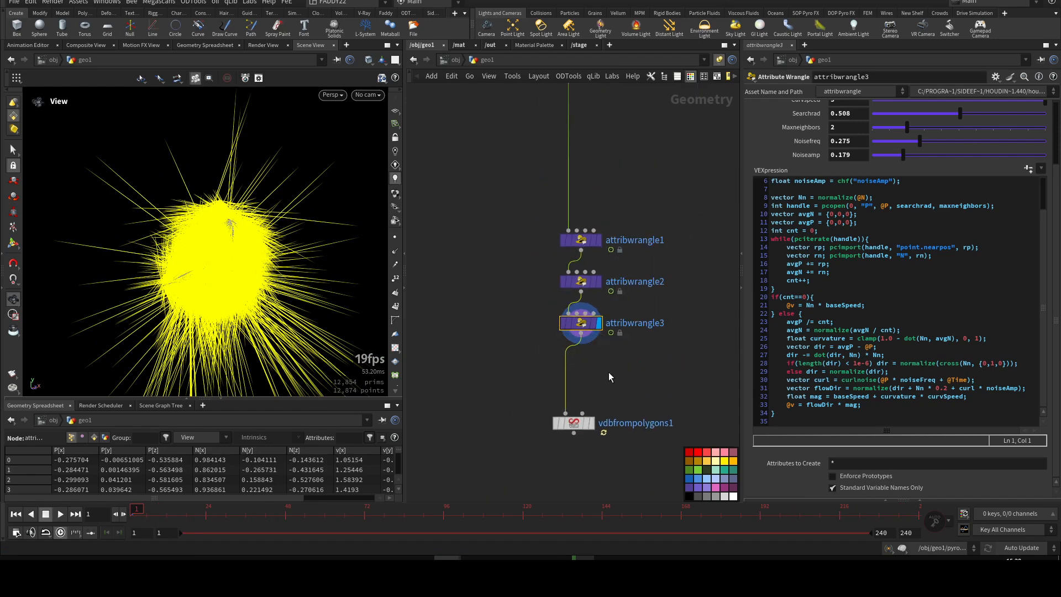
key("Tab")
type("pyrsou")
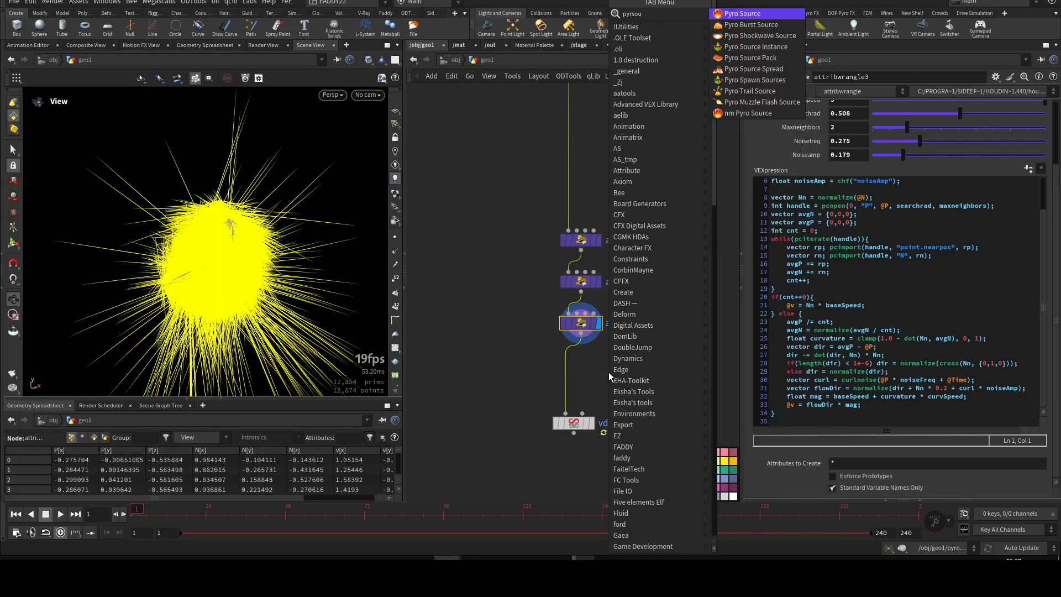
key("Return")
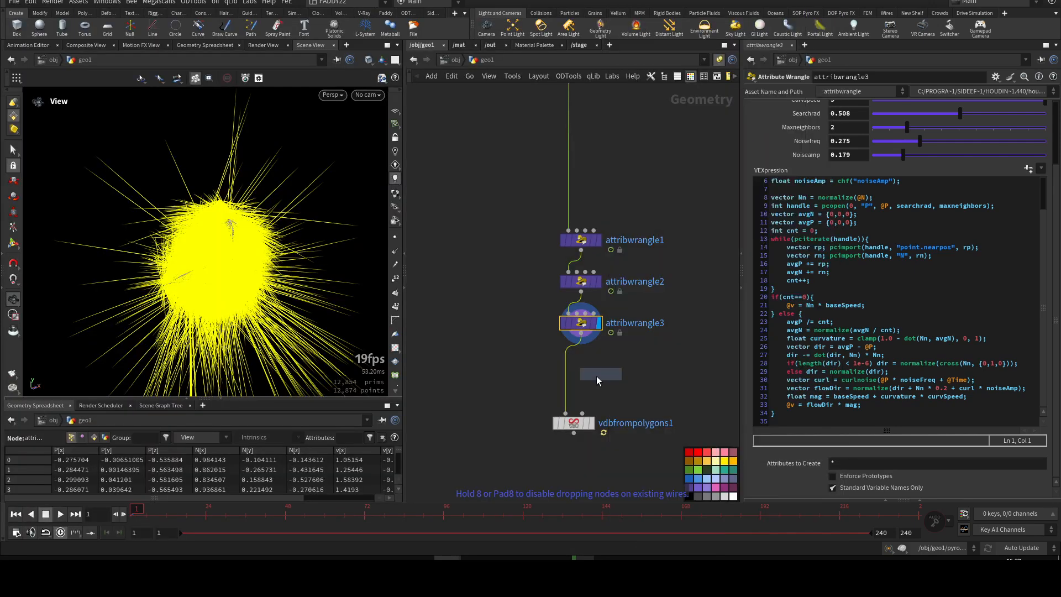
scroll(596, 376, "up", 3)
left_click(560, 363)
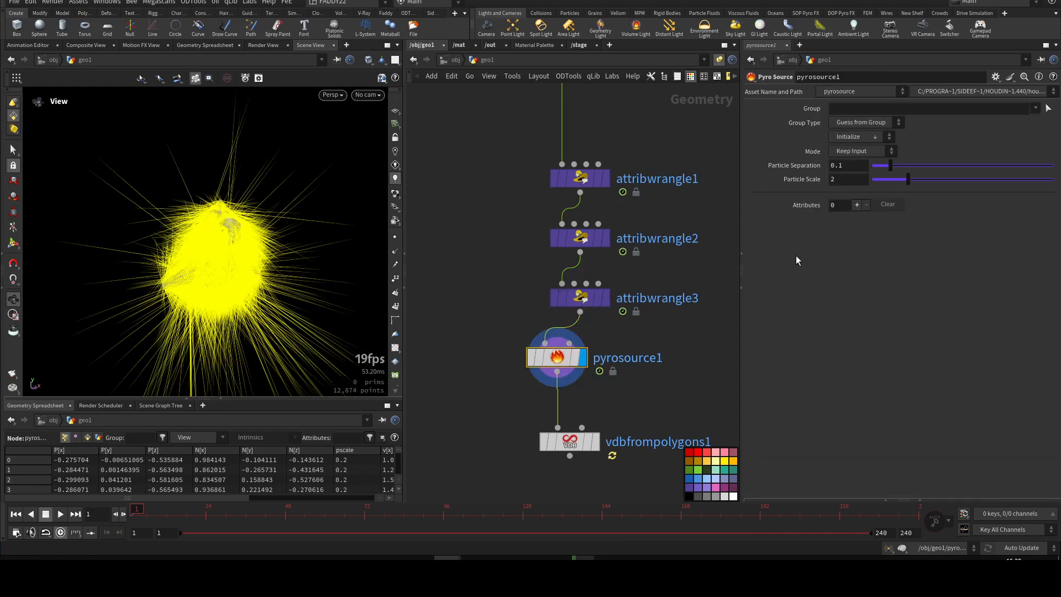
Initialize pyrosource1 with Density and Temperature attributes, and scrub the timeline to frame 60 to check the source
left_click(872, 138)
left_click(865, 170)
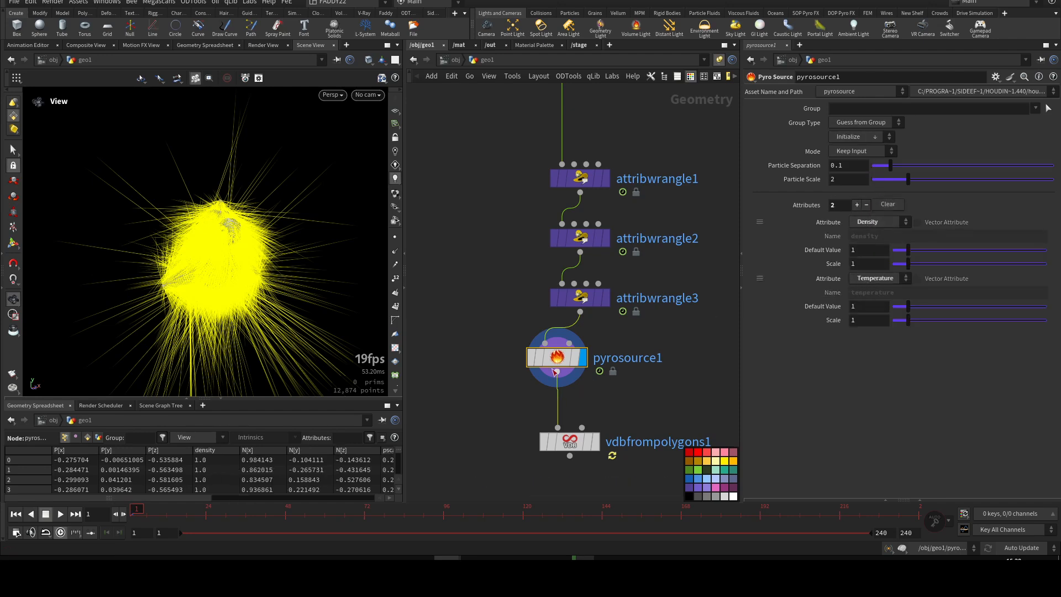
middle_click(552, 360)
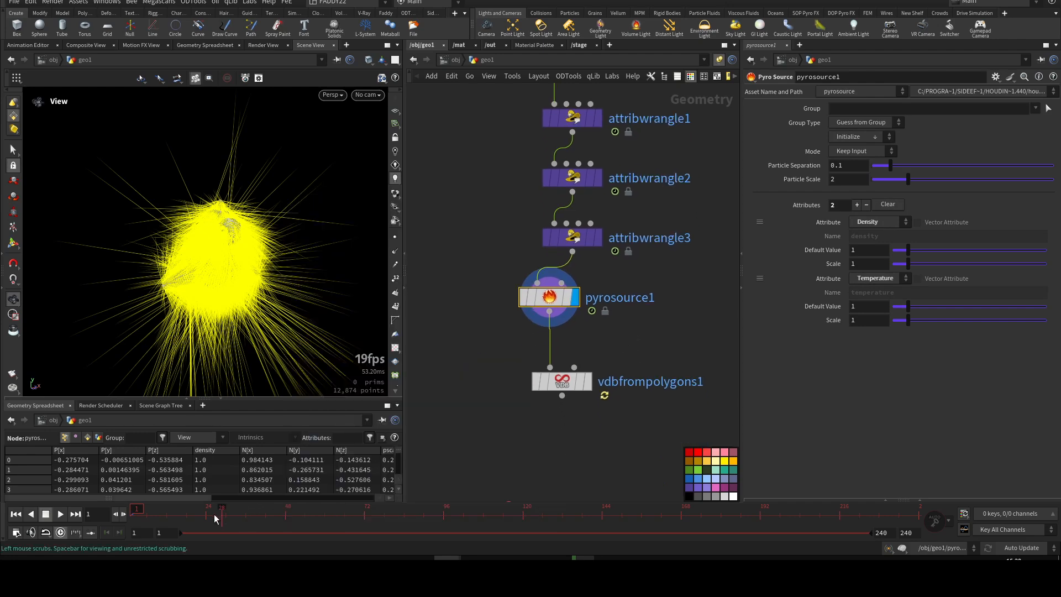
left_click_drag(213, 514, 326, 521)
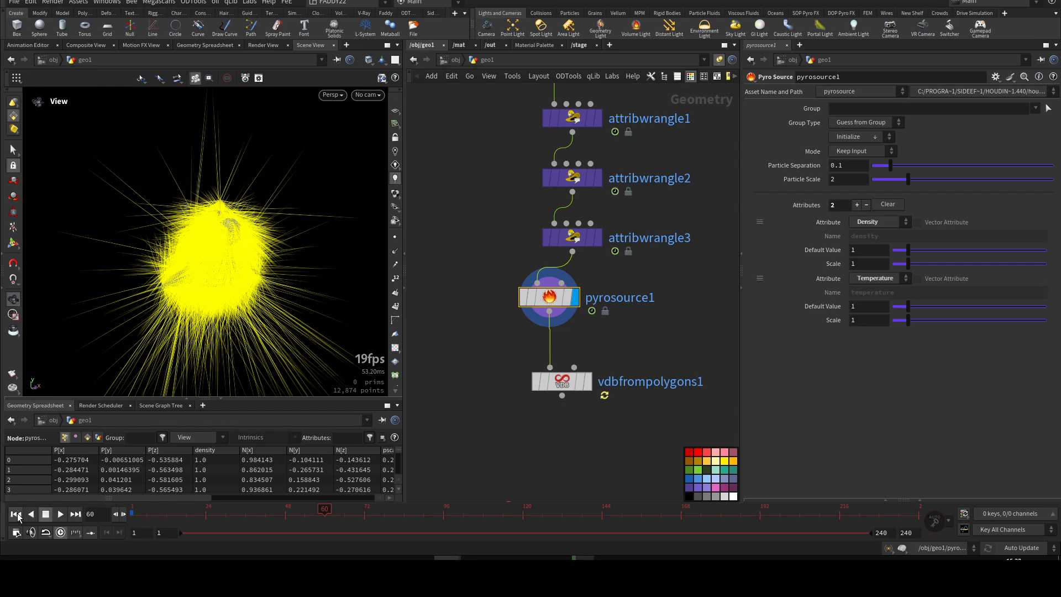
Return the animation to frame 1, display vdbfrompolygons1 and move it aside below pyrosource1
left_click(16, 514)
left_click(586, 382)
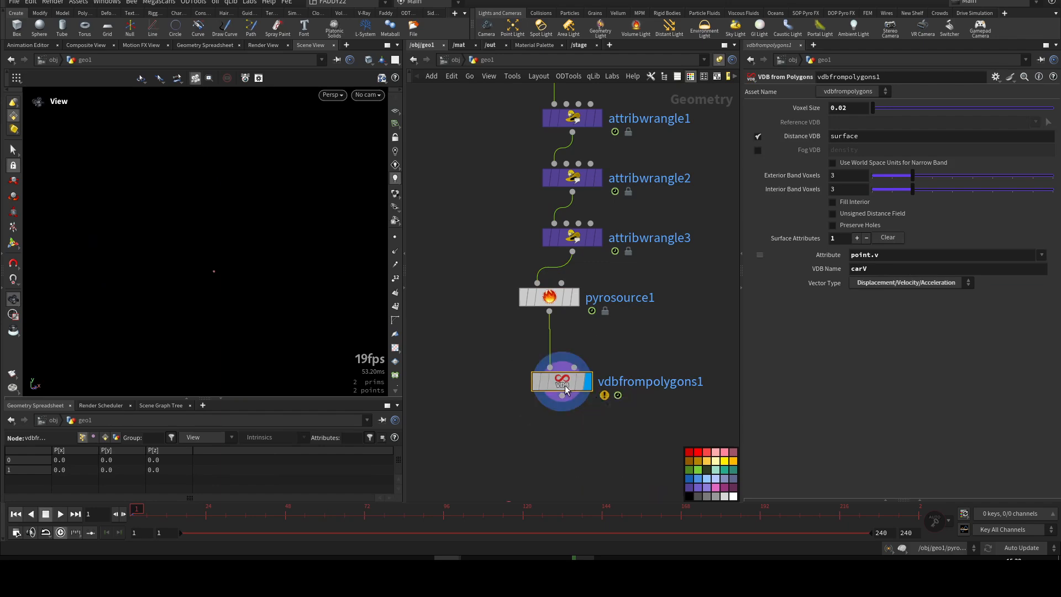
left_click_drag(565, 388, 632, 388)
Add a Volume Rasterize Attributes node below pyrosource1, connect it to pyrosource1's output and display it
key("Tab")
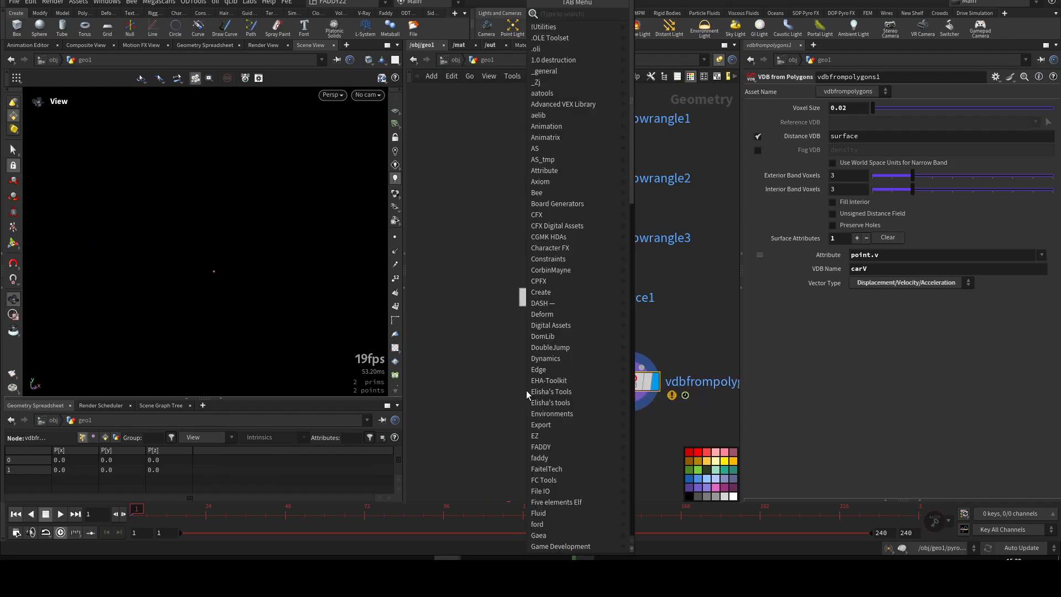
type("vratt")
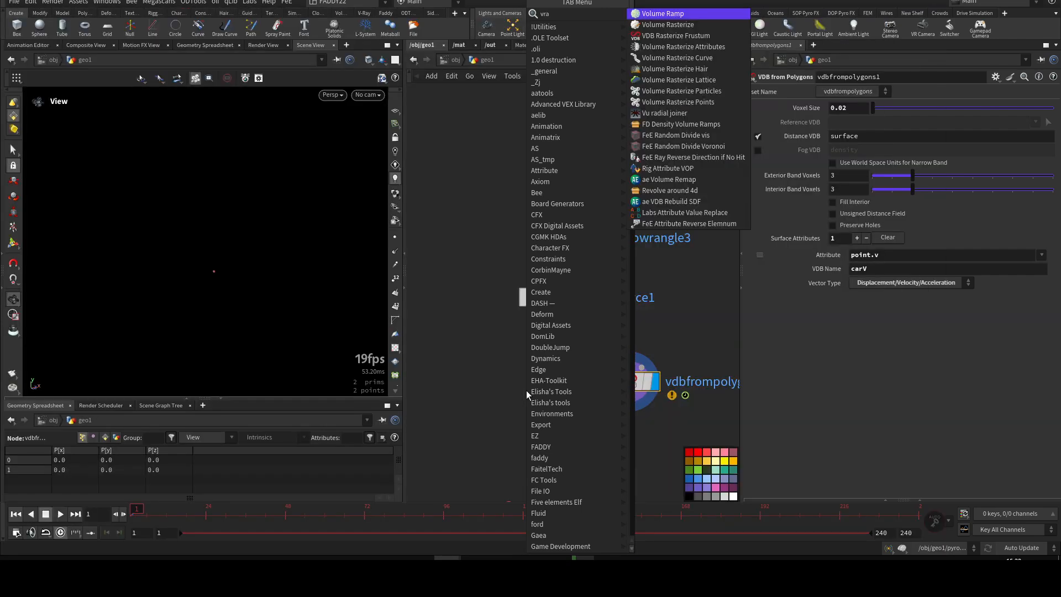
left_click(683, 13)
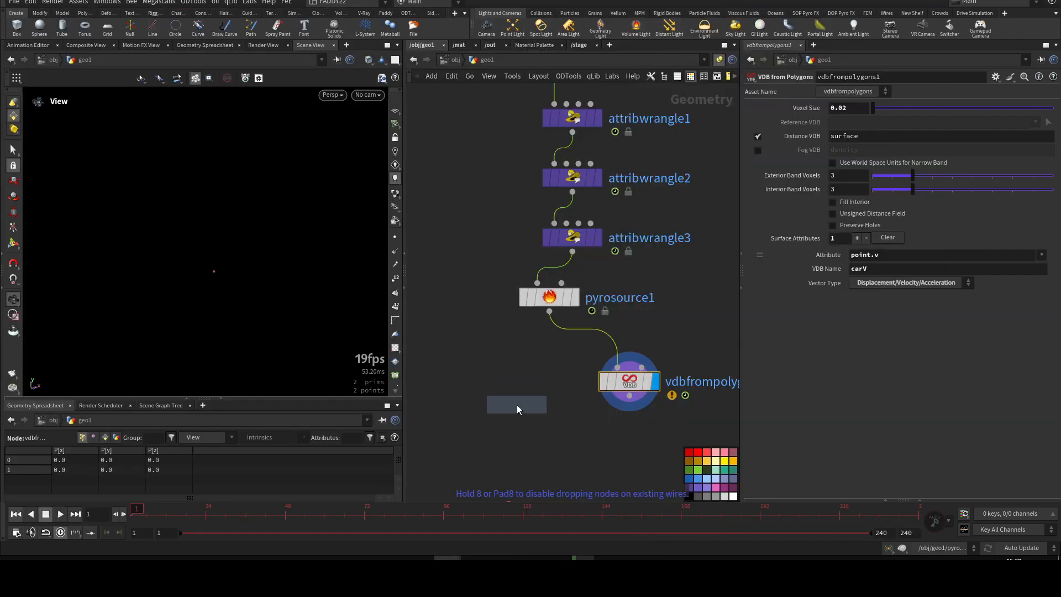
left_click(516, 405)
left_click(516, 392)
left_click(547, 311)
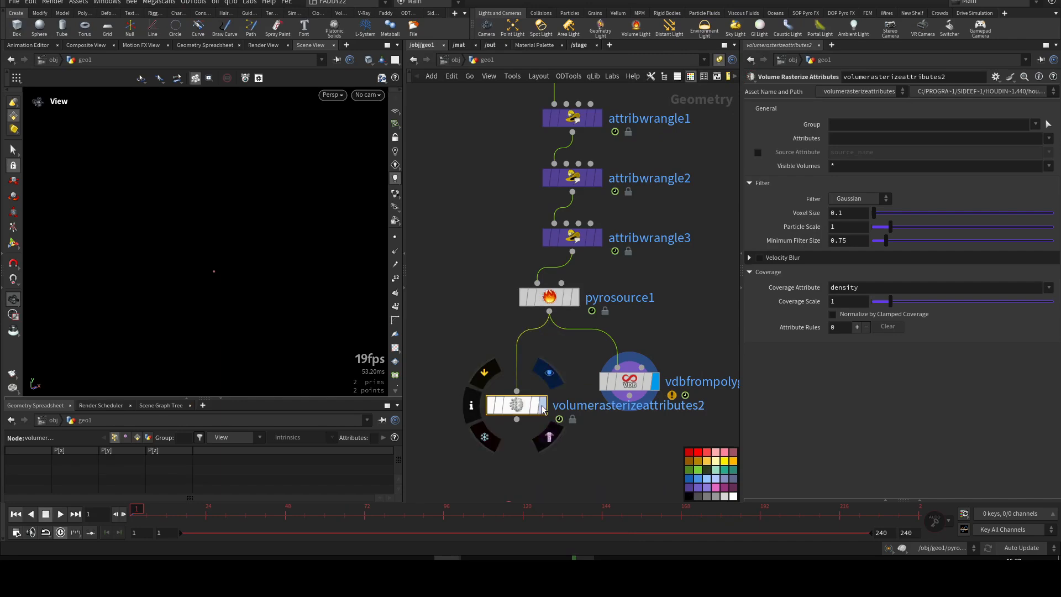
left_click(543, 405)
left_click(635, 381)
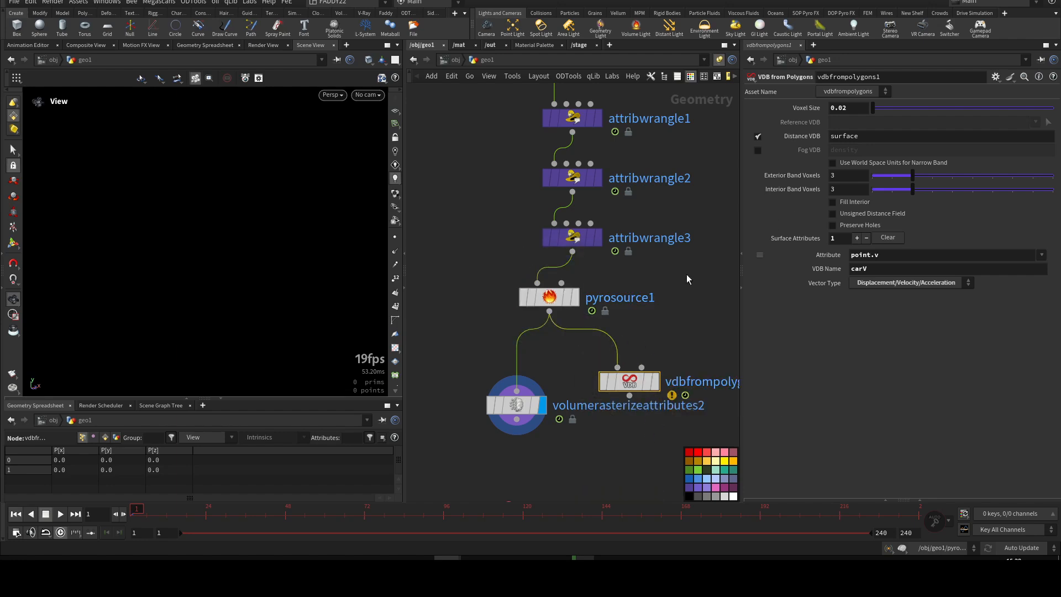
Set the attributes to rasterize in volumerasterizeattributes2 to density and temperature
left_click(515, 405)
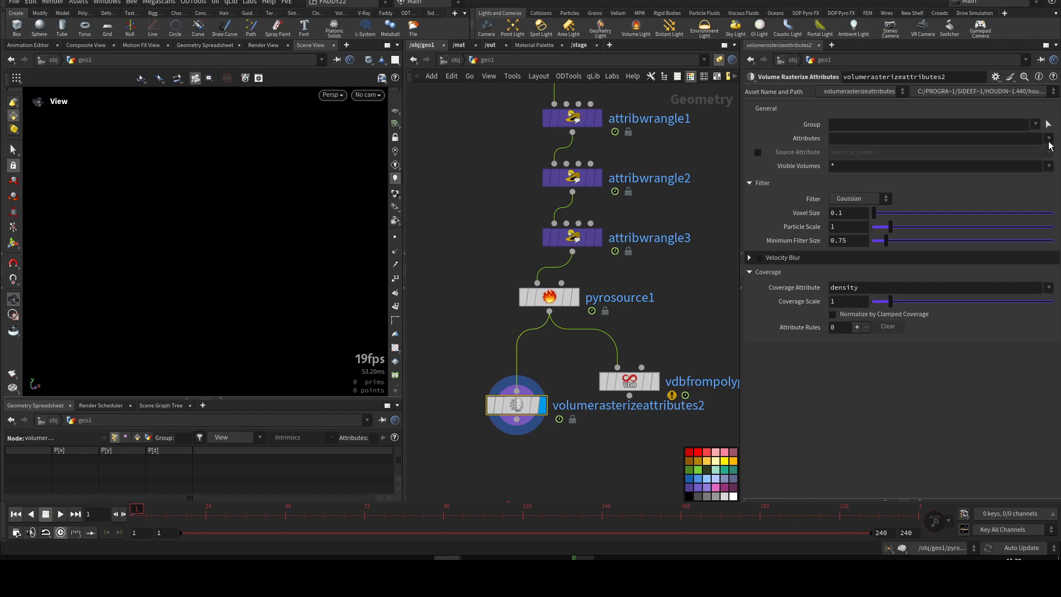
left_click(1048, 139)
left_click(1033, 172)
left_click(1048, 140)
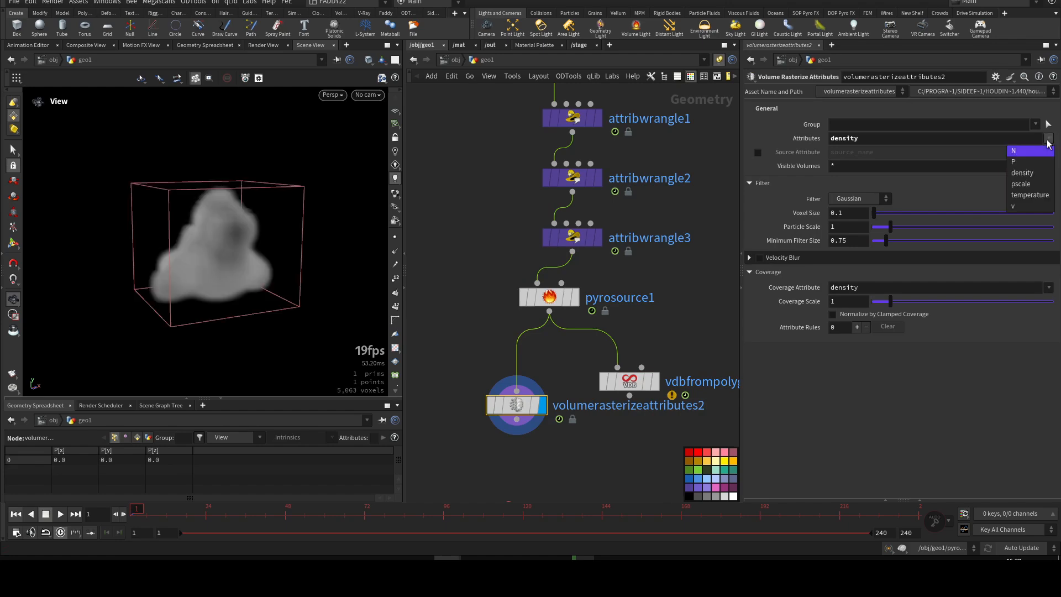
left_click(1029, 194)
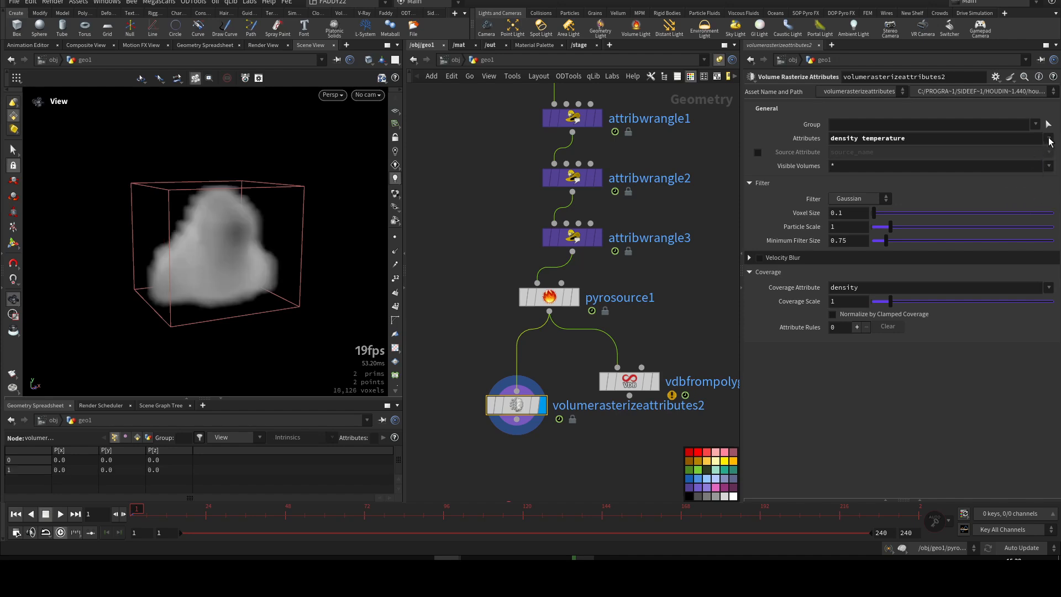
left_click(1048, 139)
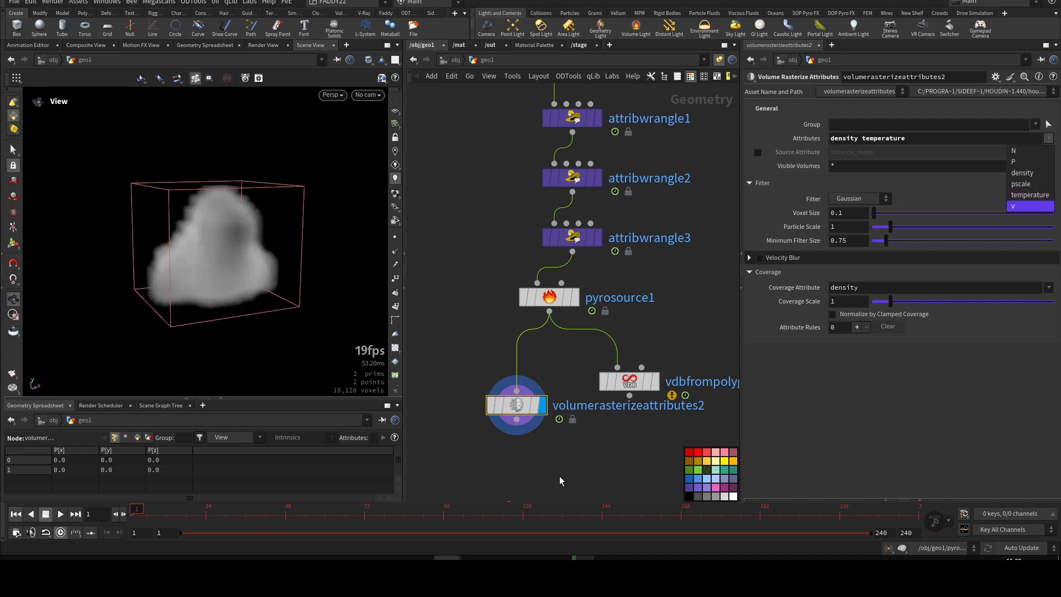
left_click(574, 471)
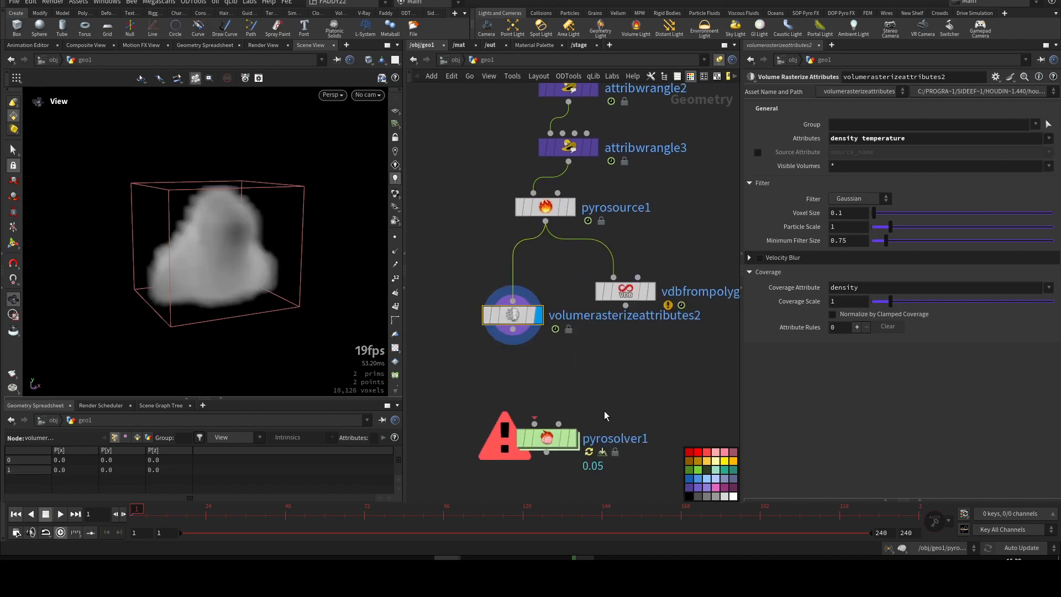
Display vdbfrompolygons1 and examine its Distance VDB name and its velocity surface attribute
key("Tab")
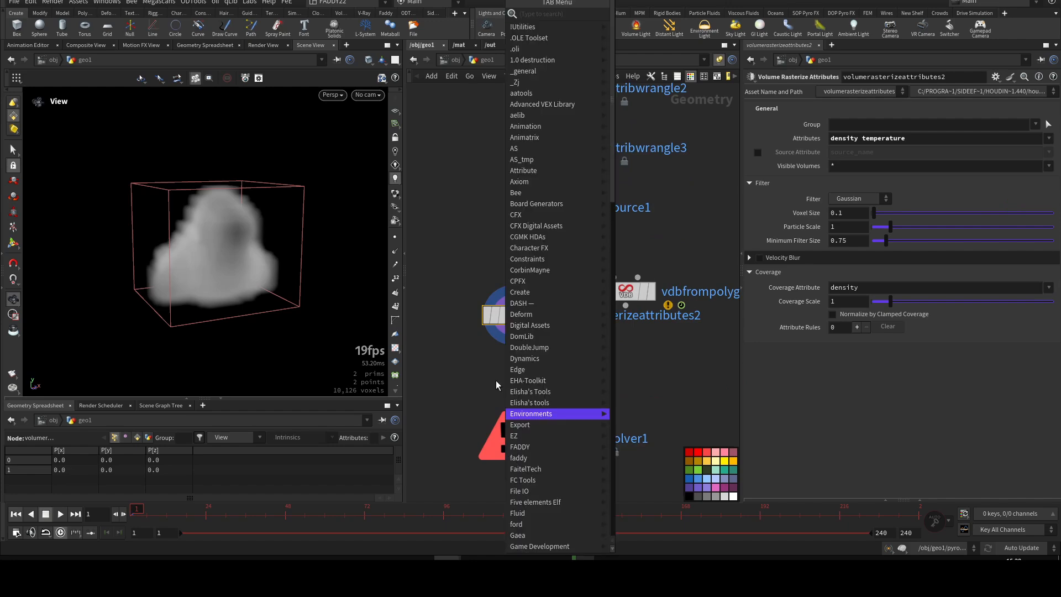
key("Escape")
left_click(650, 291)
left_click(644, 293)
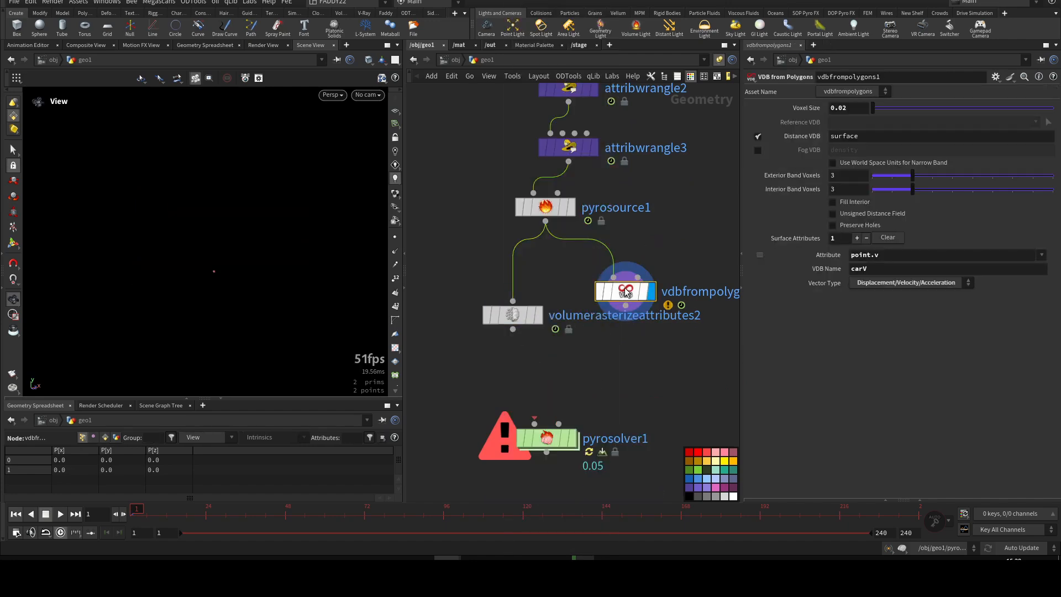
left_click_drag(868, 136, 829, 145)
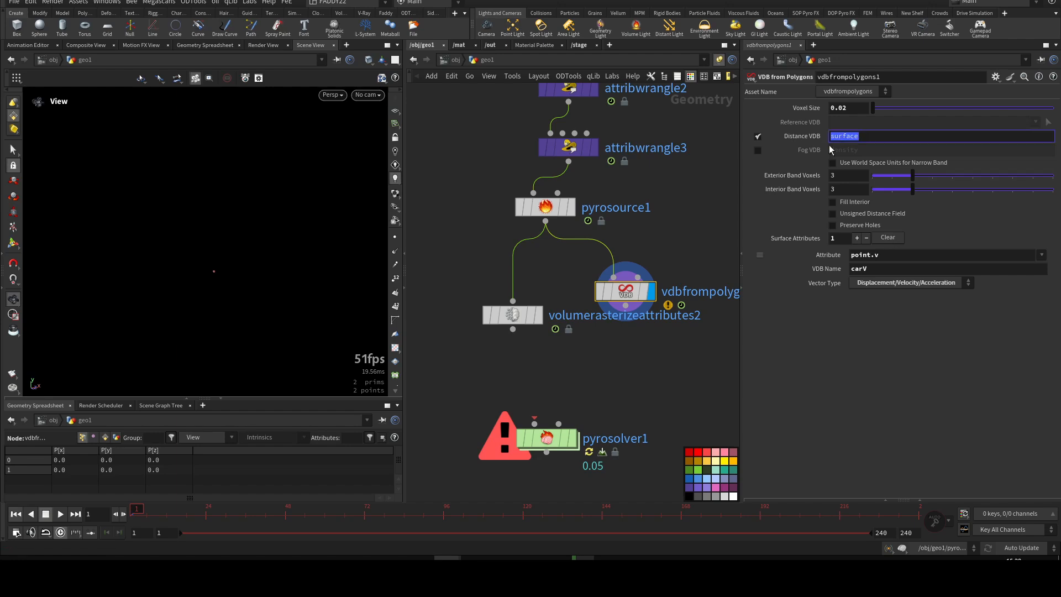
left_click_drag(890, 255, 798, 256)
left_click(646, 348)
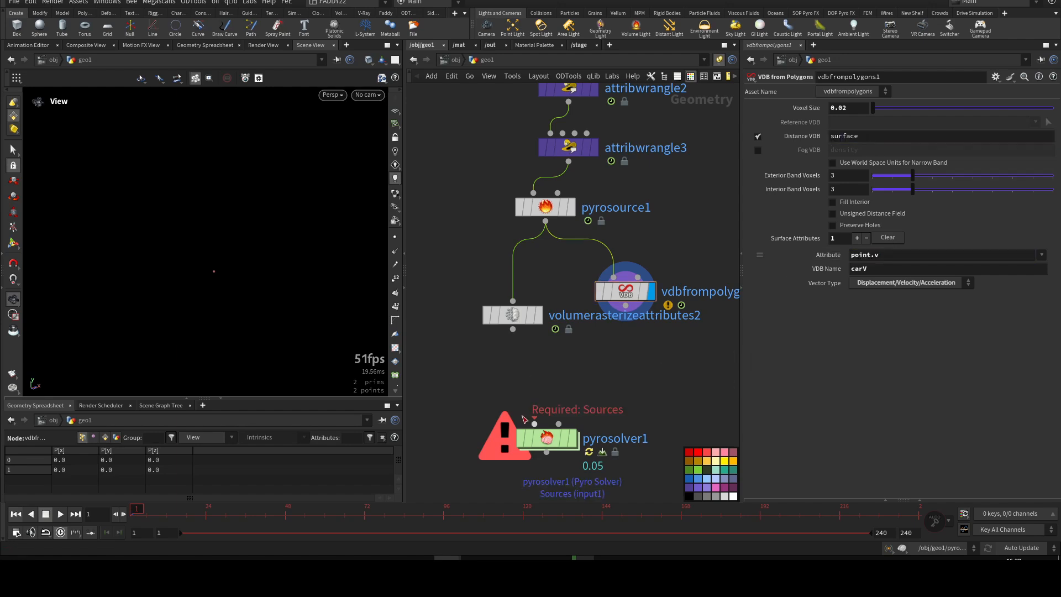
Connect volumerasterizeattributes2 and vdbfrompolygons1 to pyrosolver1's first and second inputs, display the solver and check its collision fields
left_click_drag(513, 329, 604, 334)
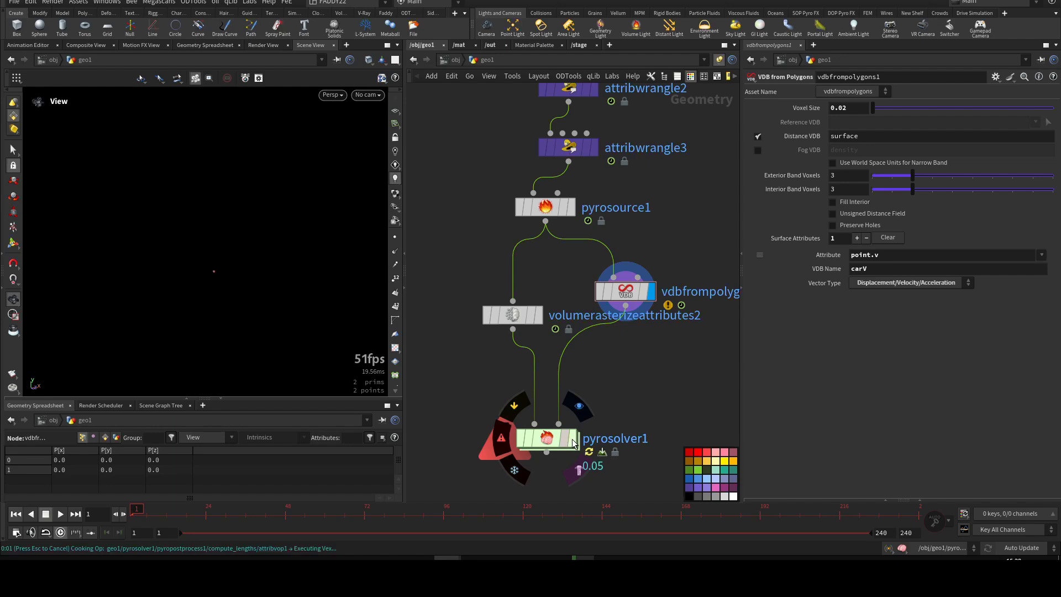
left_click(572, 439)
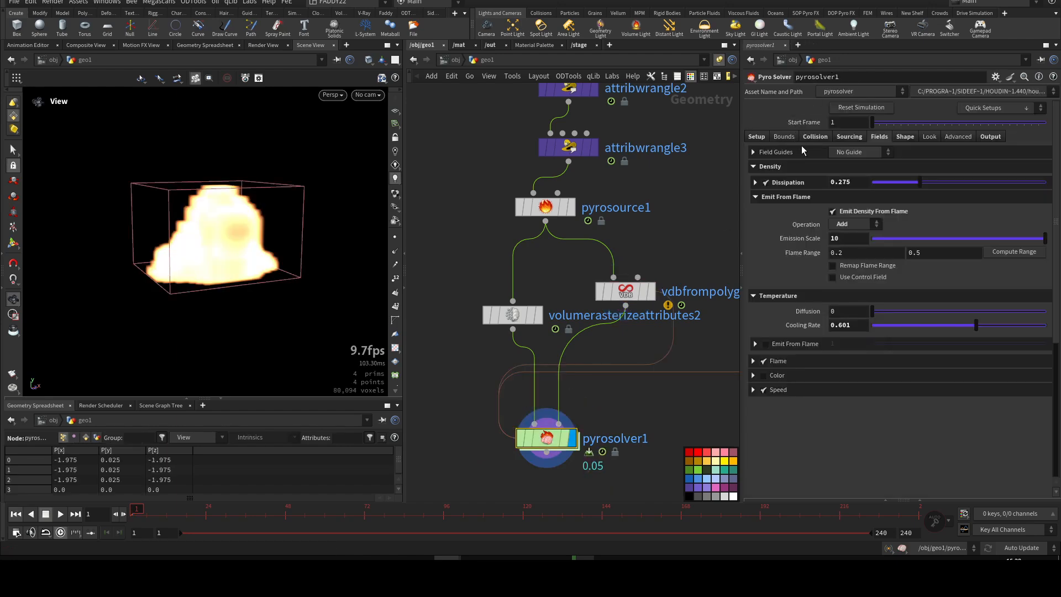
left_click(808, 135)
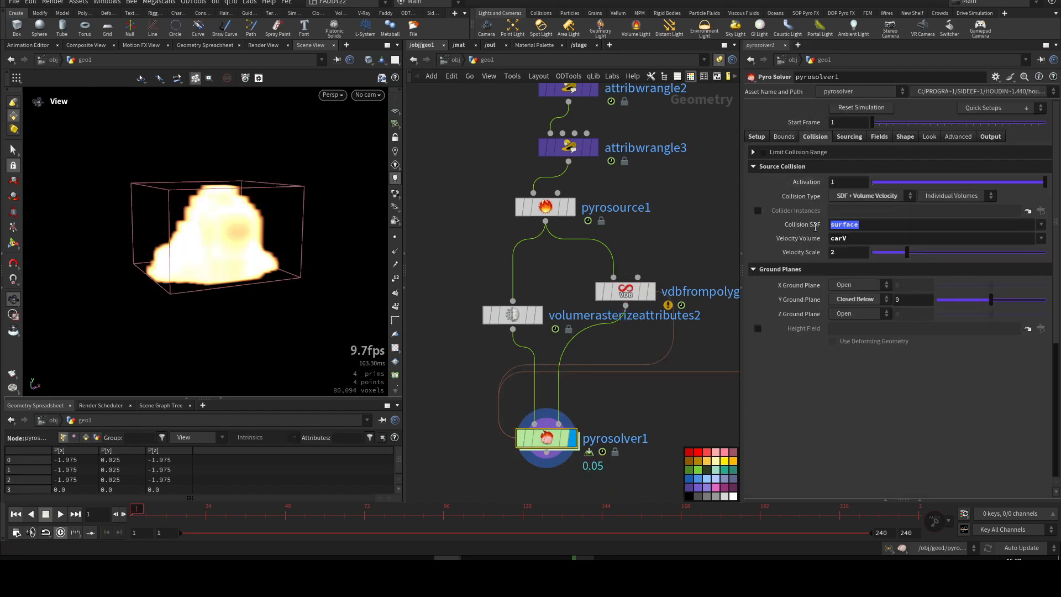
left_click(1042, 240)
left_click(1048, 252)
Disable the flame source among pyrosolver1's source volumes
left_click(842, 137)
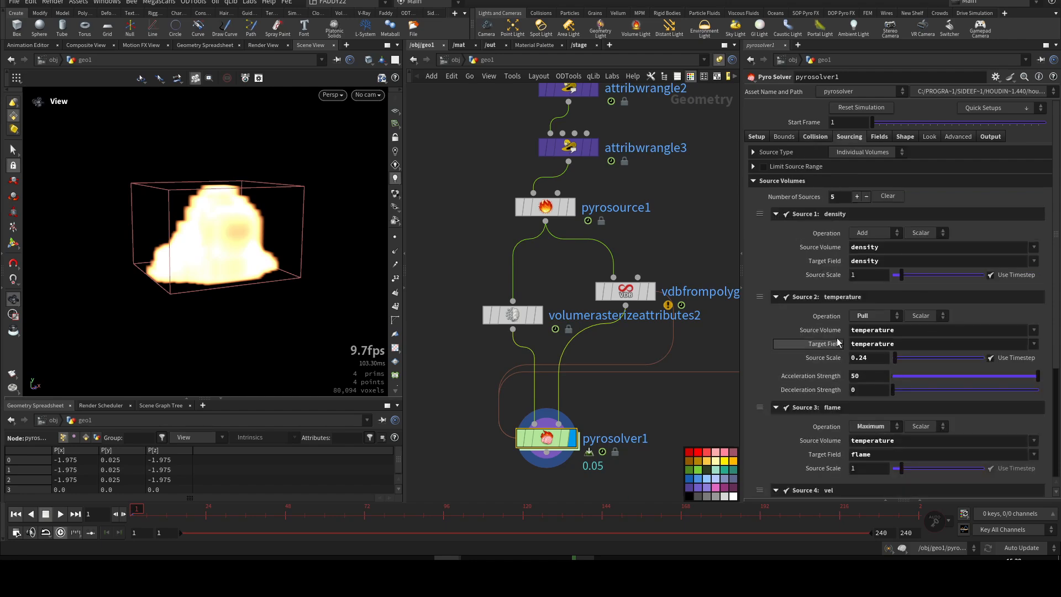
left_click(785, 408)
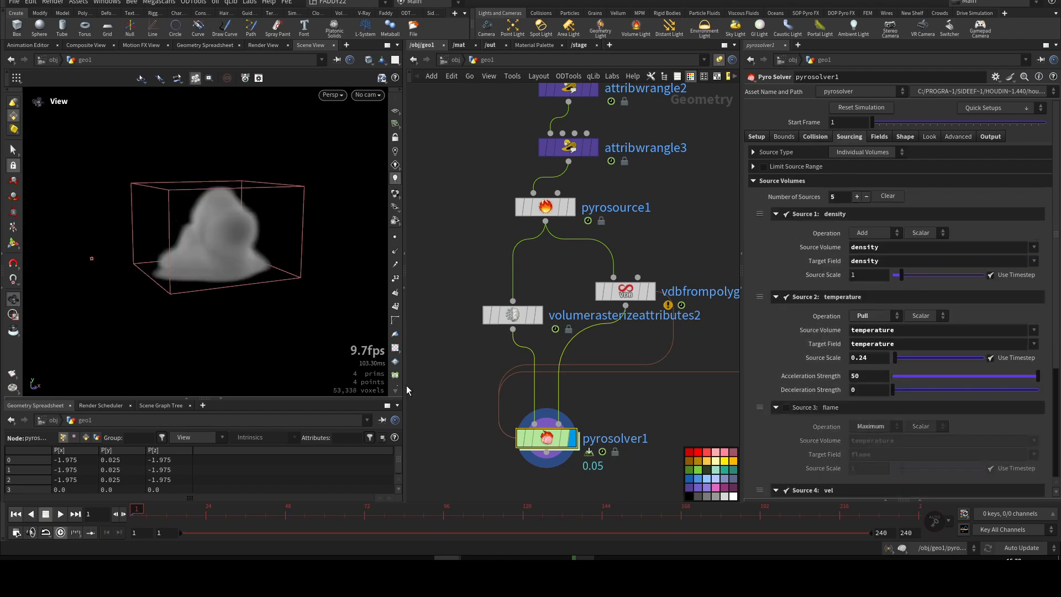
right_click_drag(195, 268, 160, 244)
middle_click_drag(185, 267, 243, 327)
right_click_drag(220, 323, 177, 307)
middle_click_drag(186, 301, 154, 280)
left_click_drag(190, 282, 170, 274)
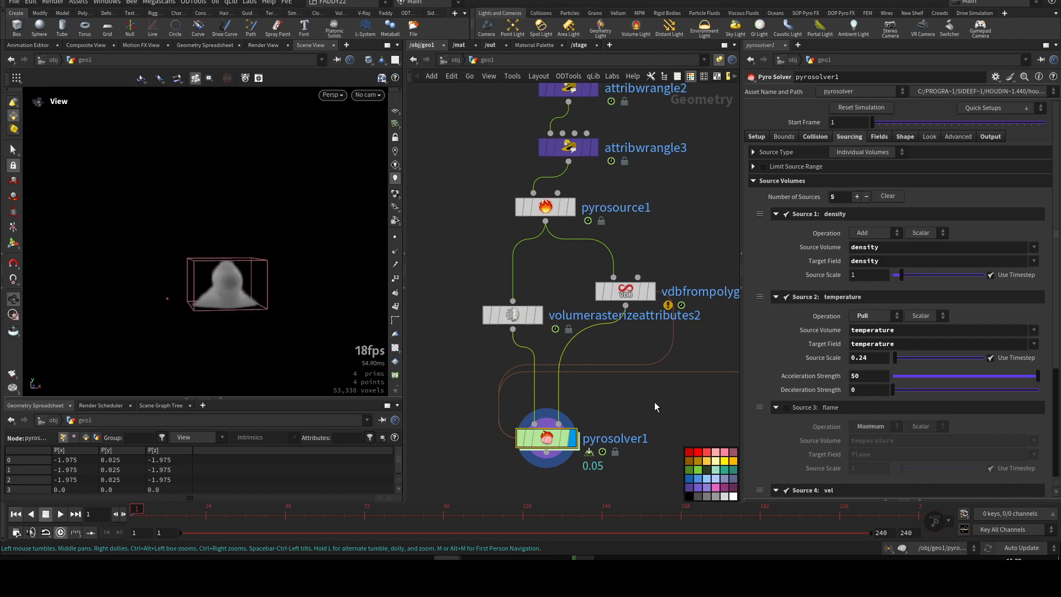
Check the null1 node, enter pyrosolver1's FORCES network and select volumesource1
scroll(654, 407, "down", 6)
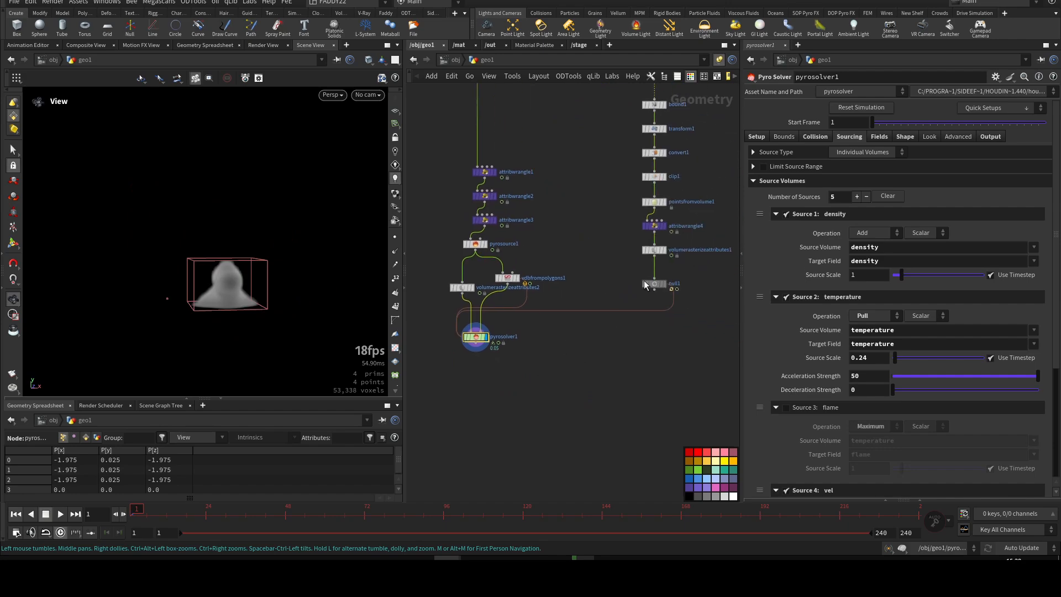
left_click_drag(623, 269, 699, 312)
middle_click_drag(481, 344, 566, 340)
scroll(563, 336, "up", 7)
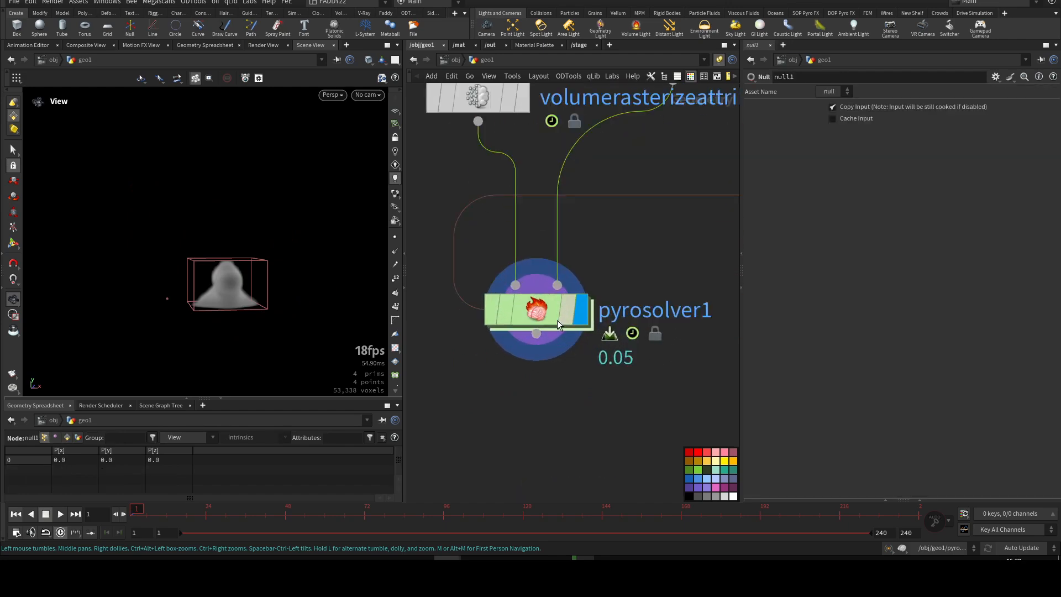
double_click(552, 313)
scroll(652, 326, "up", 6)
middle_click_drag(684, 299, 520, 291)
left_click_drag(485, 201, 603, 287)
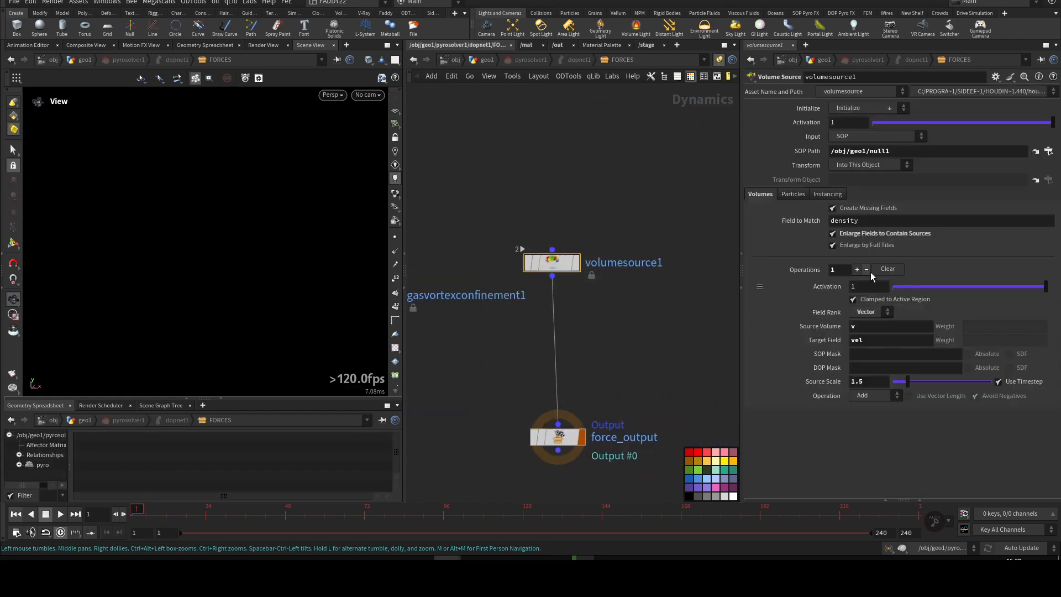
Initialize volumesource1 with the Pump preset and clear its DOP mask
double_click(869, 222)
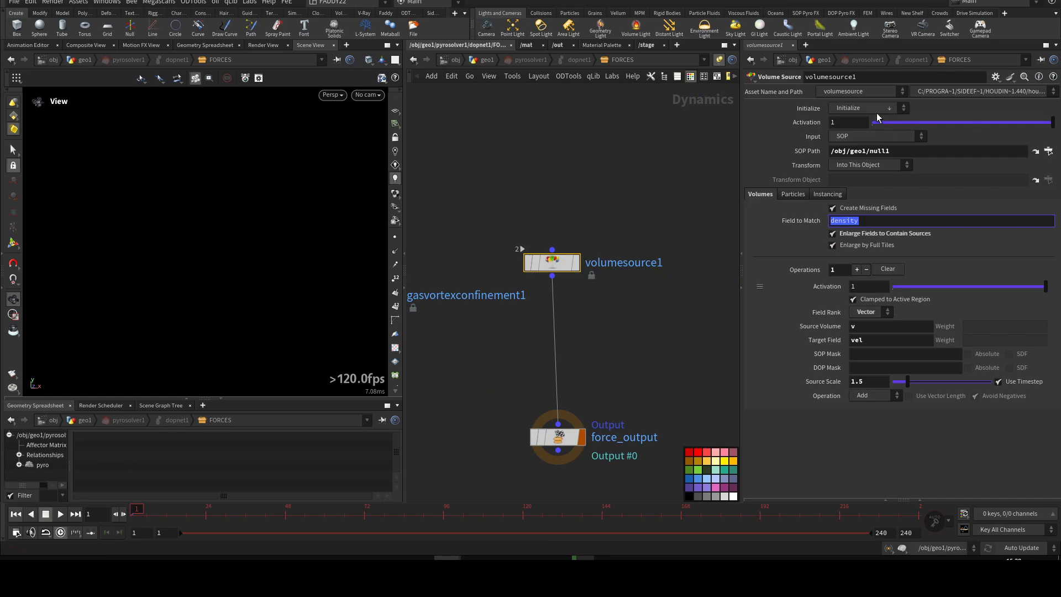
left_click(883, 109)
left_click(876, 164)
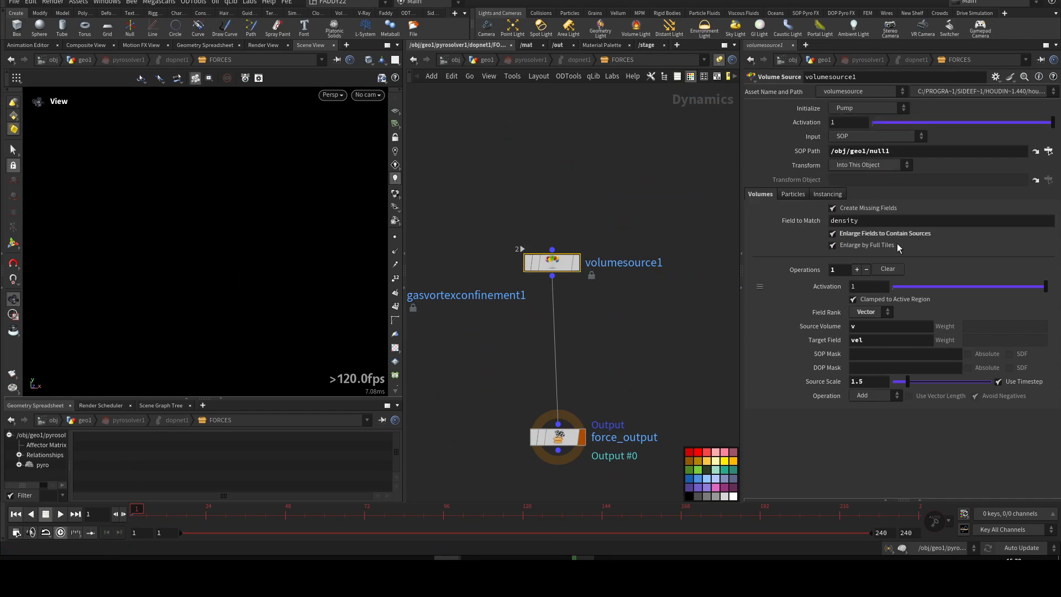
left_click(757, 289)
left_click_drag(872, 368, 780, 371)
key("BackSpace")
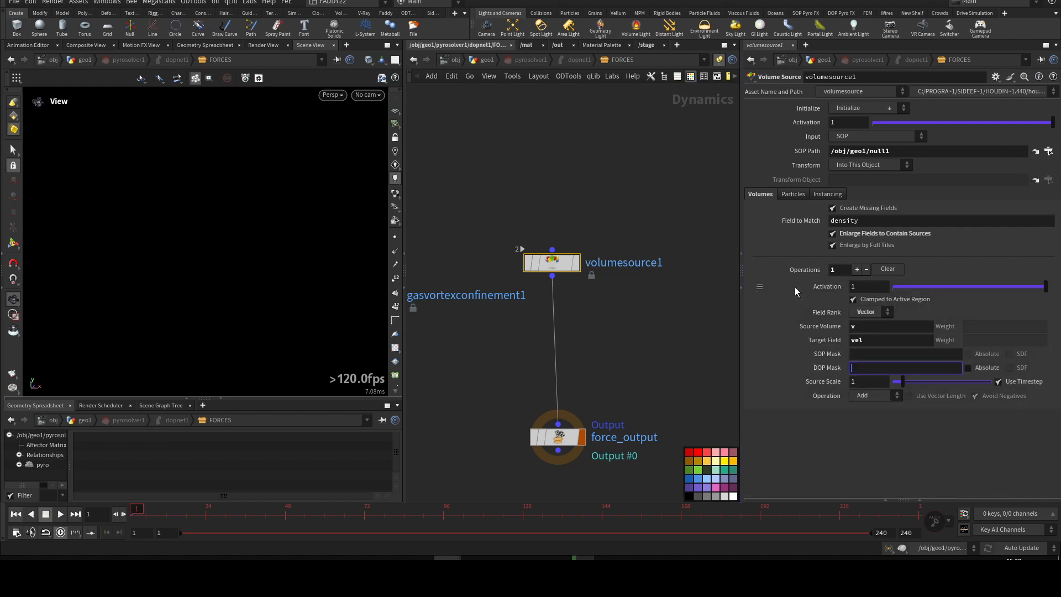
left_click(640, 330)
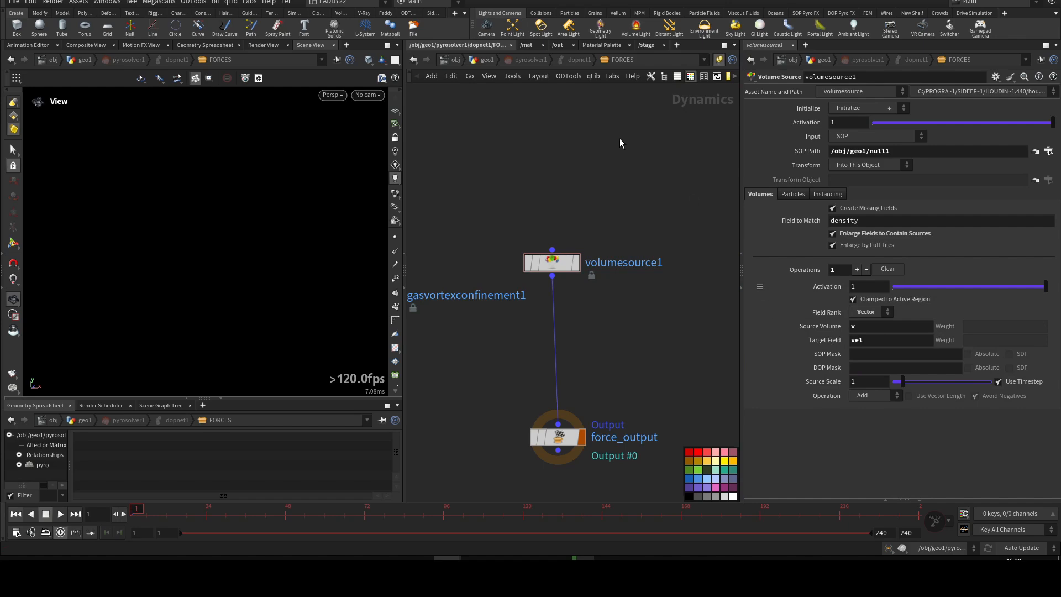
Return to the geo1 network and check the null1 branch that feeds the solver's forces
key("u")
key("u")
key("u")
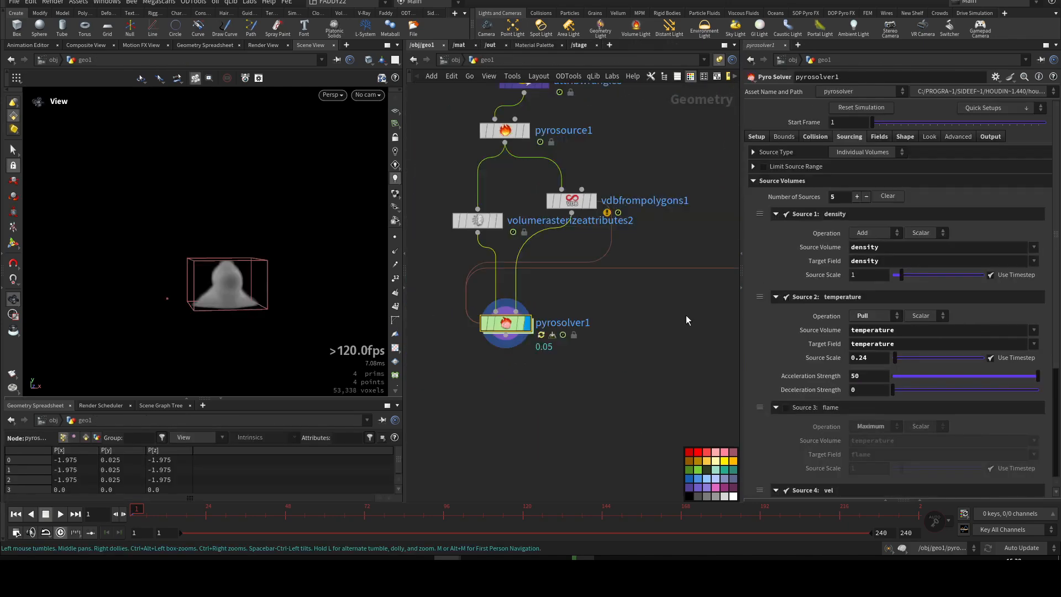
middle_click(622, 254)
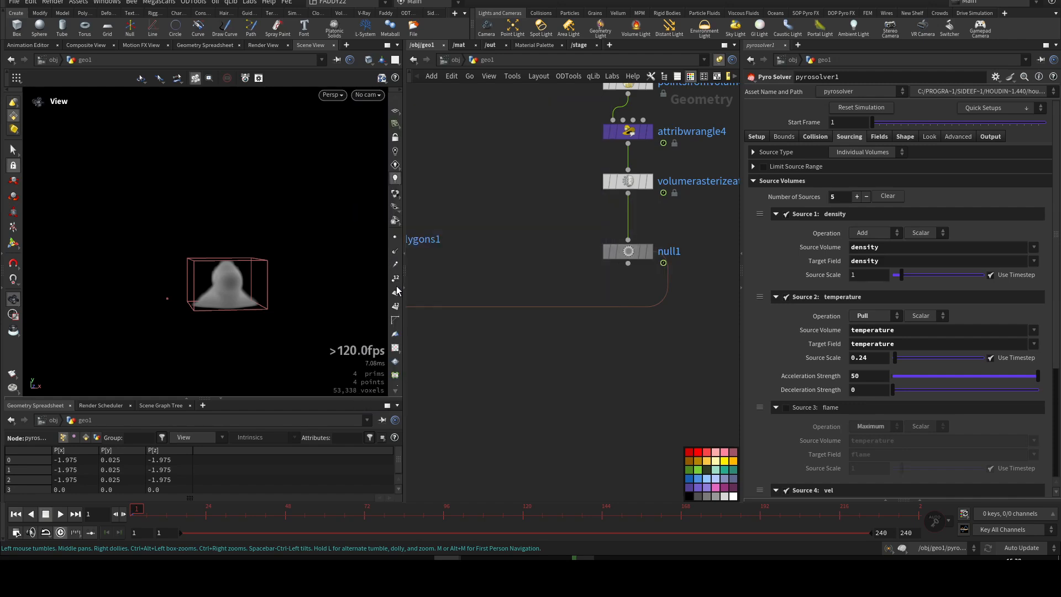
middle_click_drag(530, 421, 700, 414)
middle_click_drag(521, 367, 621, 341)
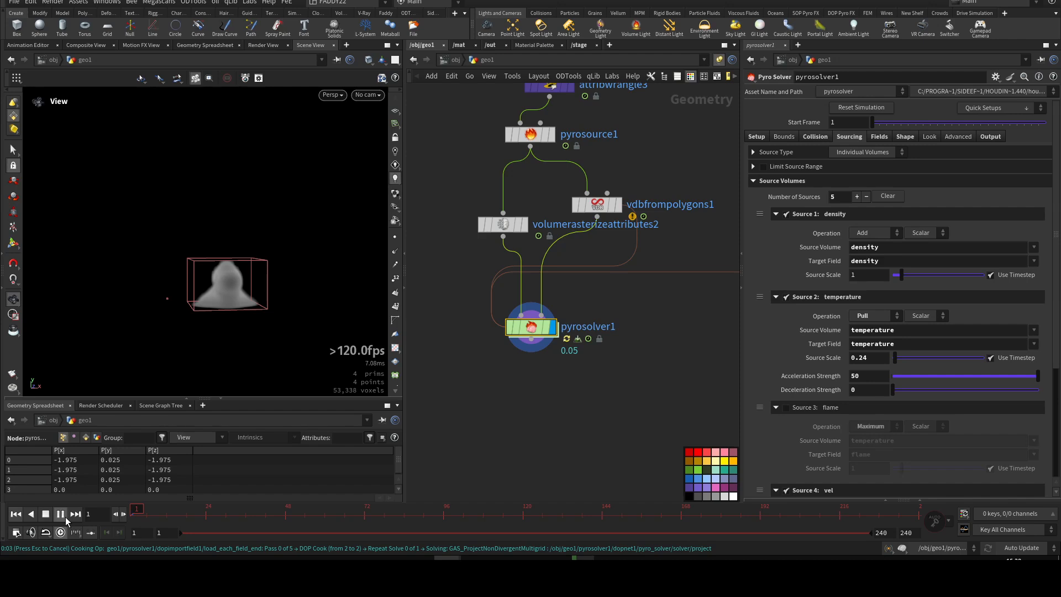
Set pyrosolver1's voxel size to 0.1 and scrub back through the simulated smoke
left_click(135, 516)
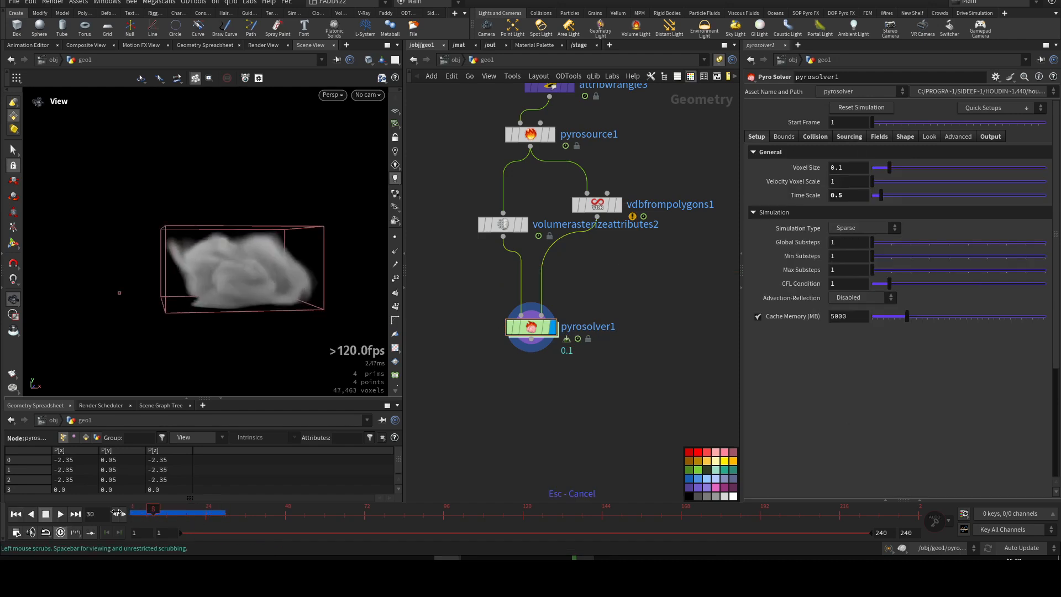
left_click_drag(180, 259, 269, 274)
right_click_drag(218, 291, 254, 285)
left_click_drag(254, 286, 253, 271)
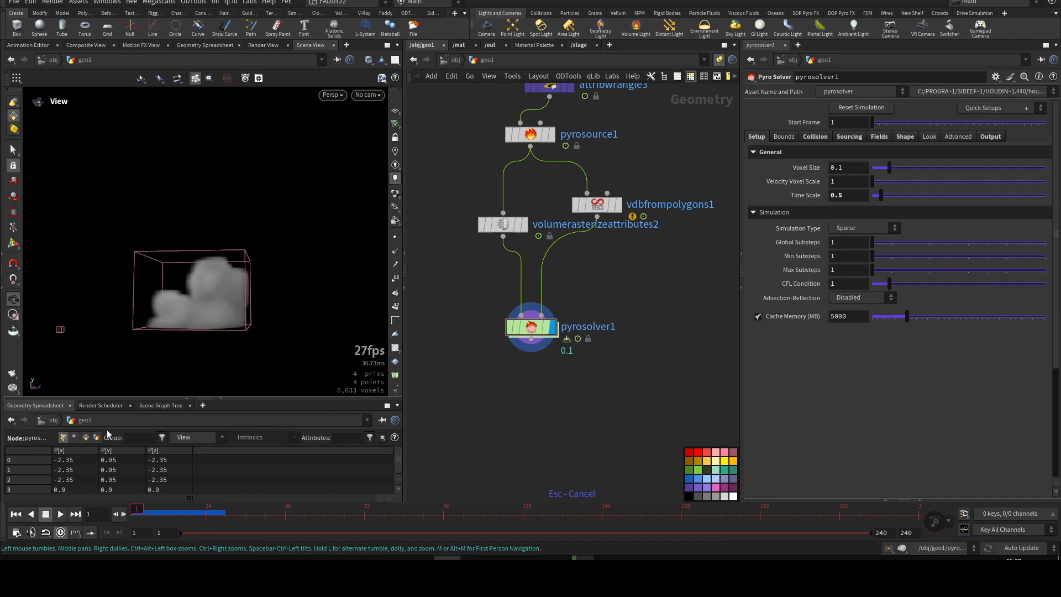
Play the smoke simulation to frame 32 and rewind it to frame 1
left_click(62, 514)
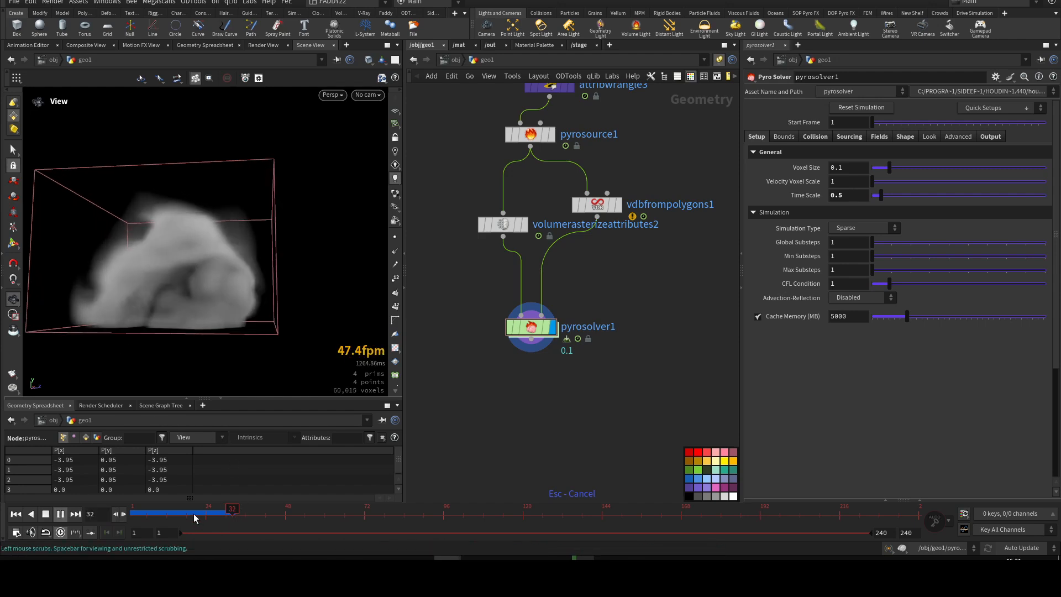
left_click(16, 514)
scroll(193, 284, "down", 4)
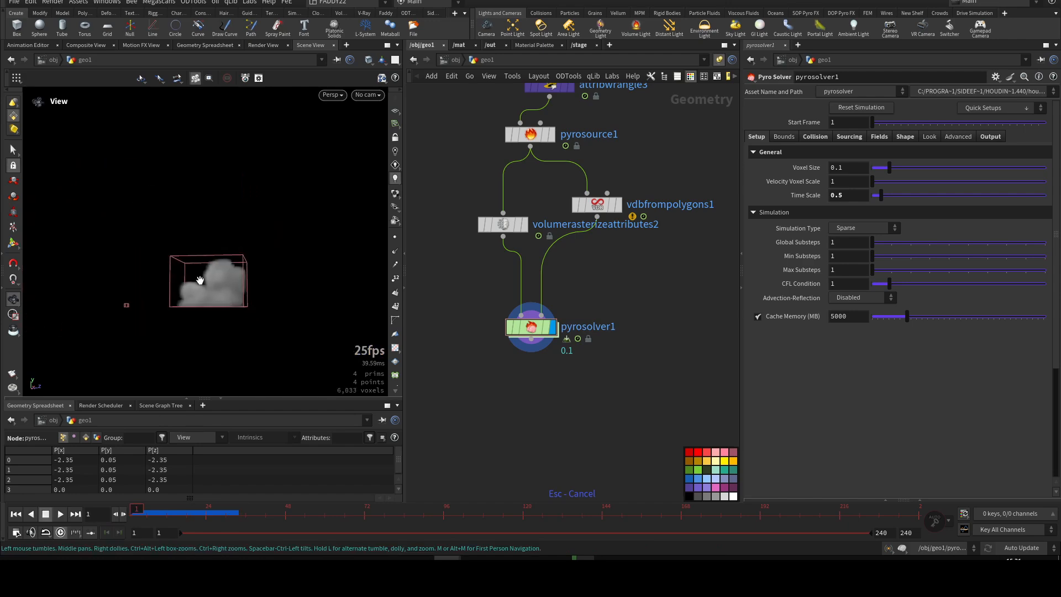
Disconnect the VDB collider from pyrosolver1 and check volumesource1 in the solver's forces network
left_click_drag(199, 280, 228, 307)
middle_click_drag(529, 394, 513, 408)
scroll(532, 329, "up", 2)
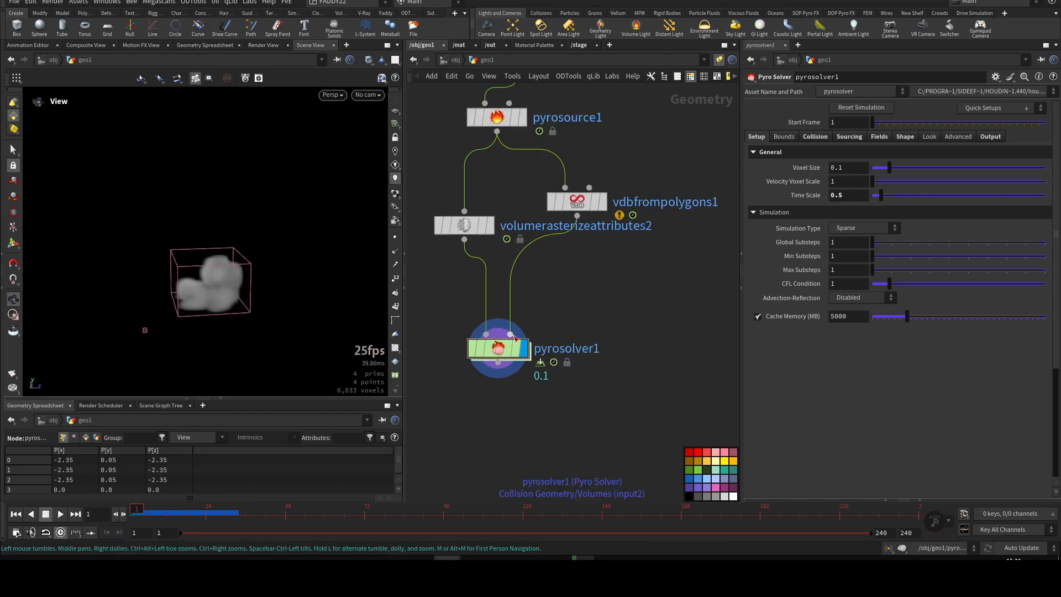
double_click(503, 352)
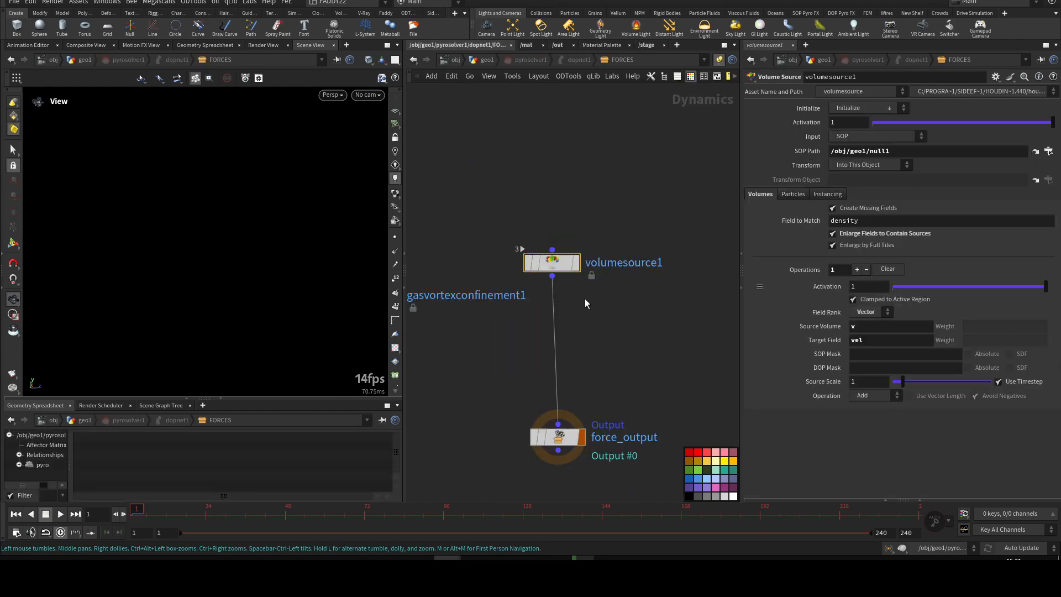
left_click(481, 60)
left_click(473, 77)
left_click(475, 62)
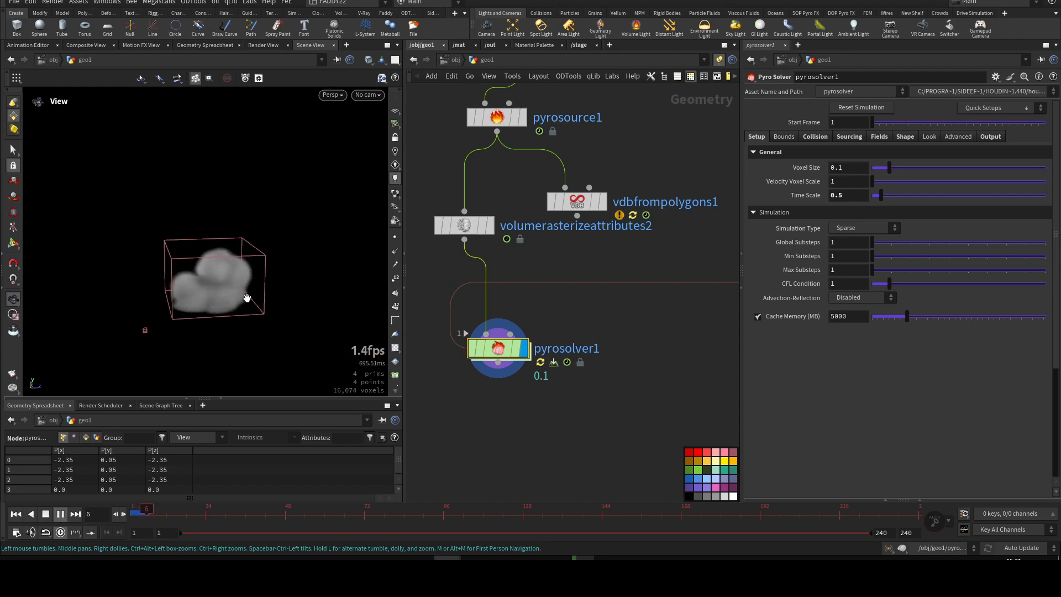
Play the simulation without the collider, check volumerasterizeattributes2's settings, and rewind to frame 1
left_click_drag(220, 292, 215, 267)
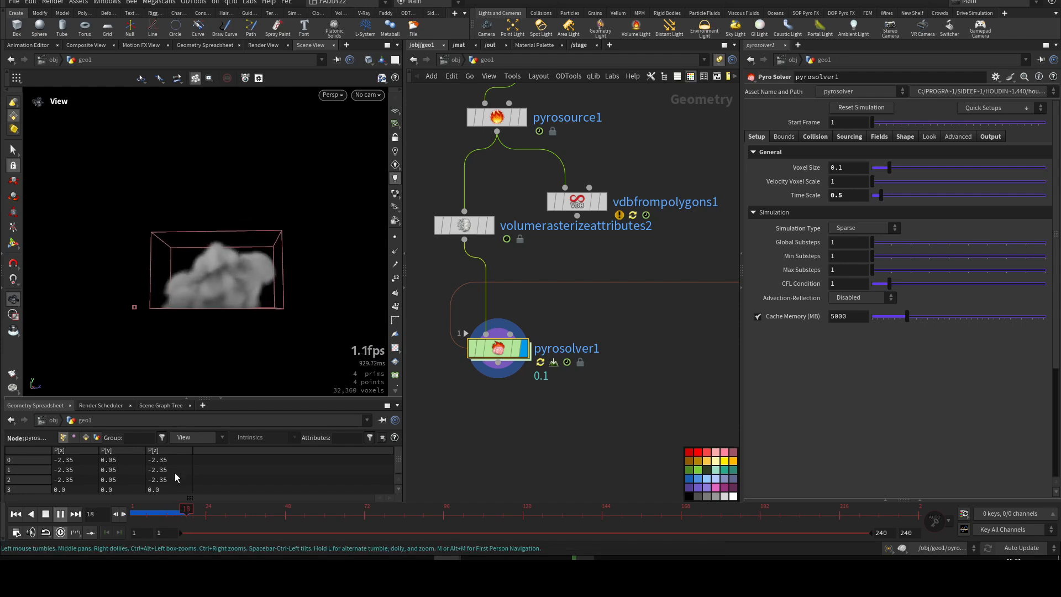
key("ctrl+Up")
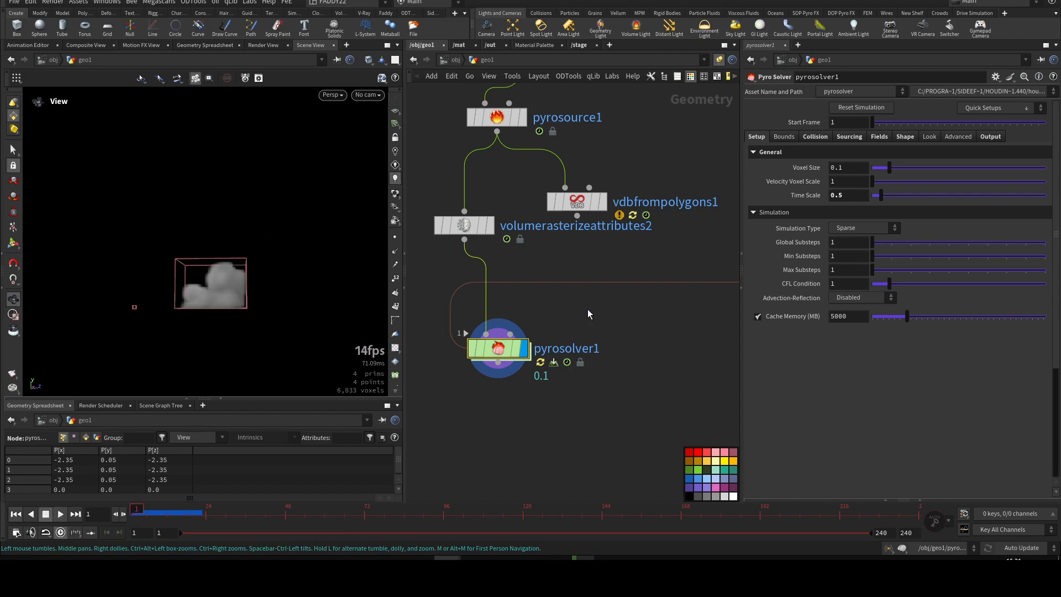
middle_click_drag(587, 309, 602, 345)
left_click_drag(444, 220, 491, 285)
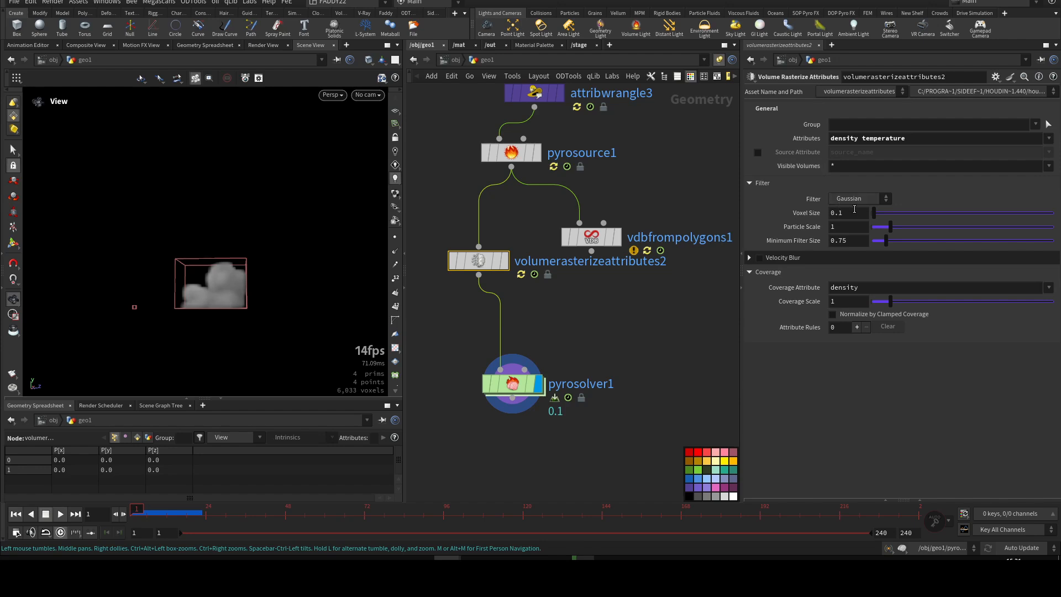
left_click_drag(635, 345, 460, 442)
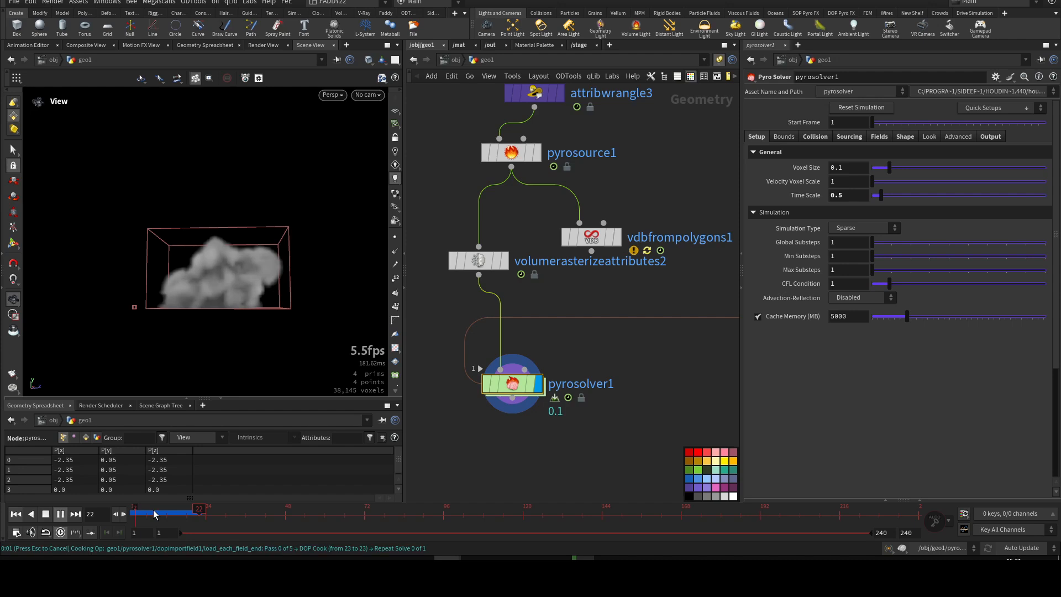
left_click(133, 518)
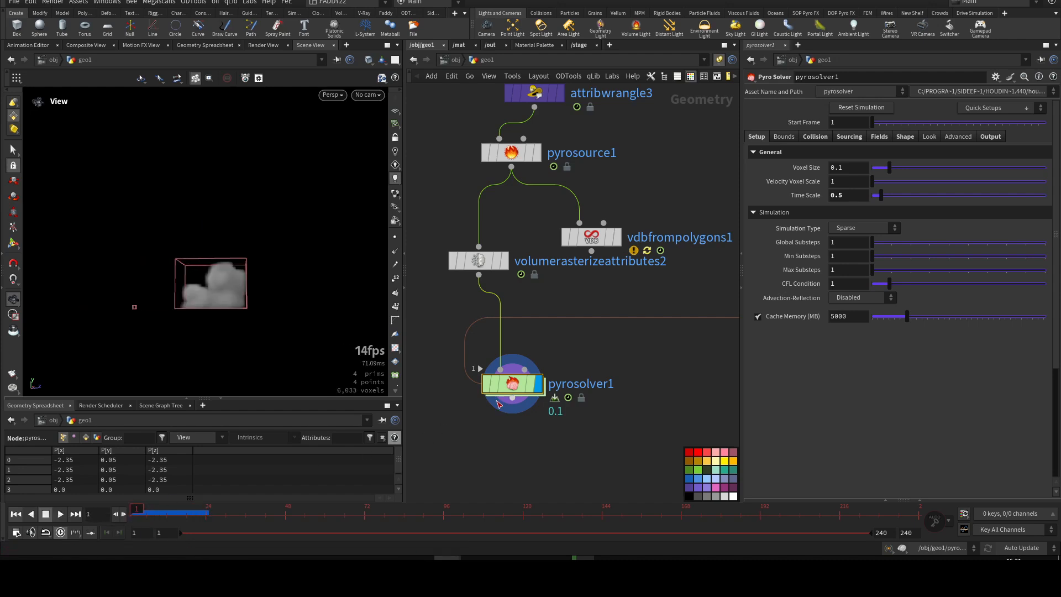
Set volumesource1's source scale to 1.5 in the solver's forces network and return to geo1
double_click(512, 382)
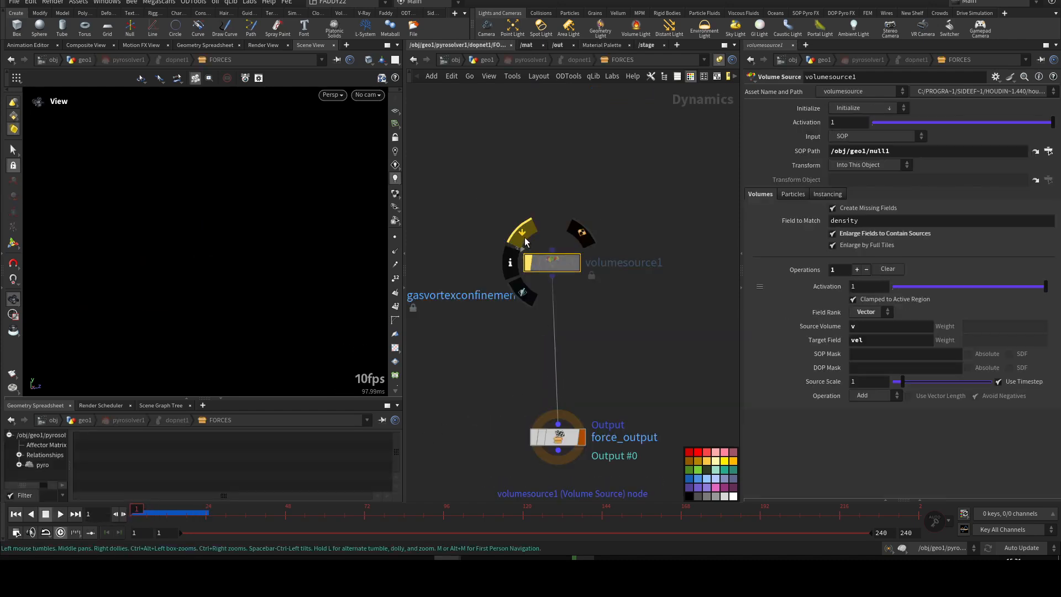
left_click(522, 233)
left_click_drag(525, 202, 590, 300)
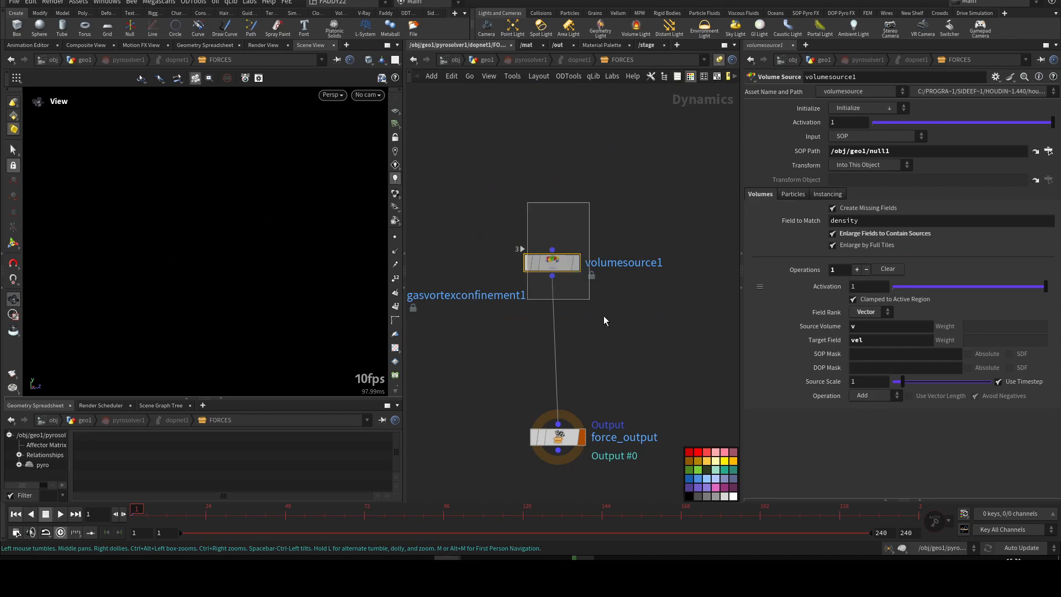
left_click(853, 381)
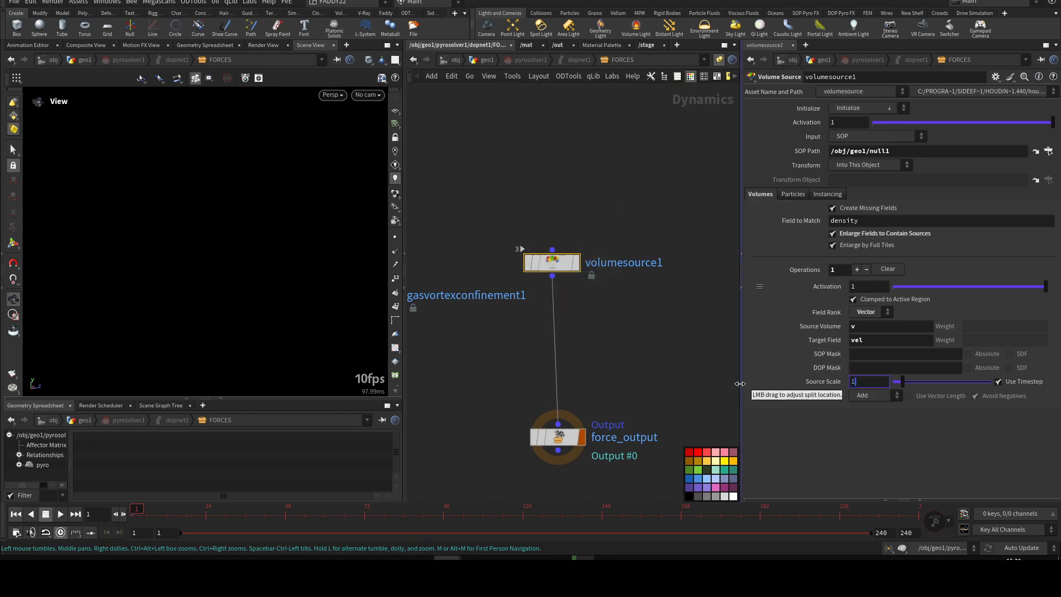
type("1.5")
key("u")
key("u")
key("u")
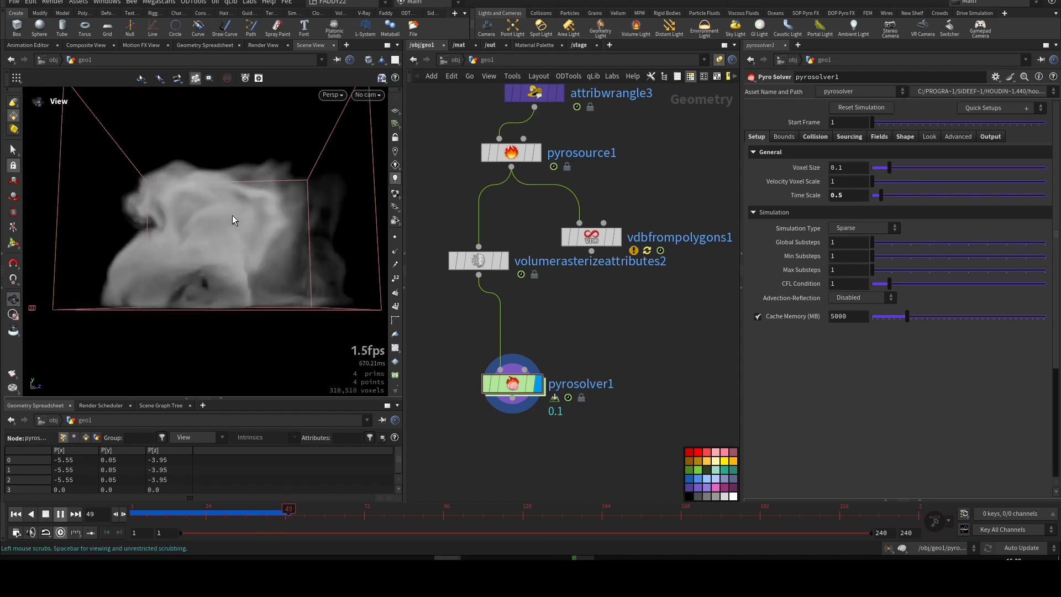
Play the smoke simulation to frame 65, inspect it from several angles, and replay it from frame 1
left_click_drag(227, 237, 246, 263)
left_click(19, 514)
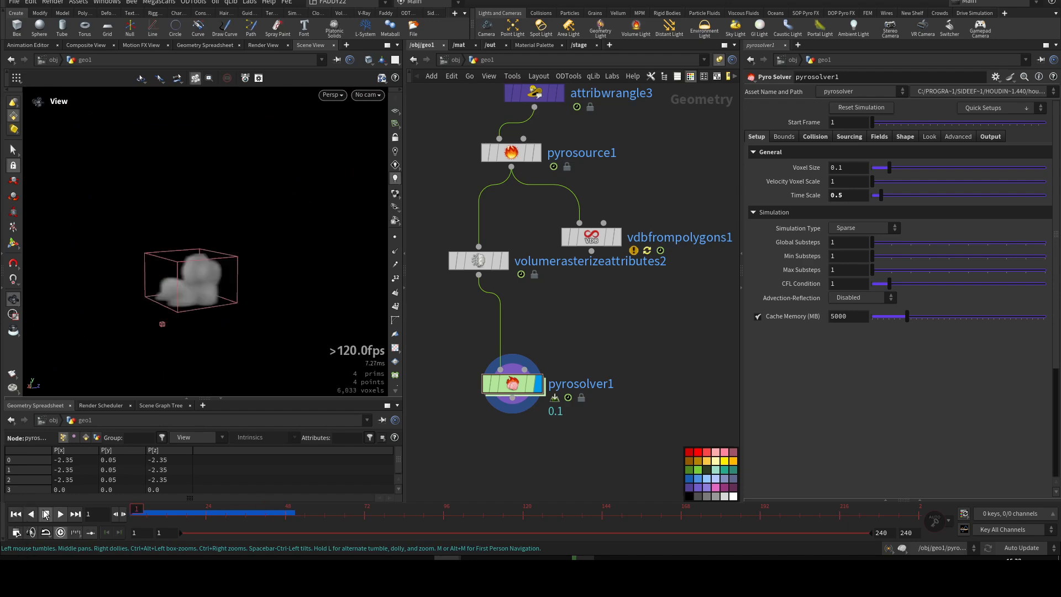
left_click(61, 514)
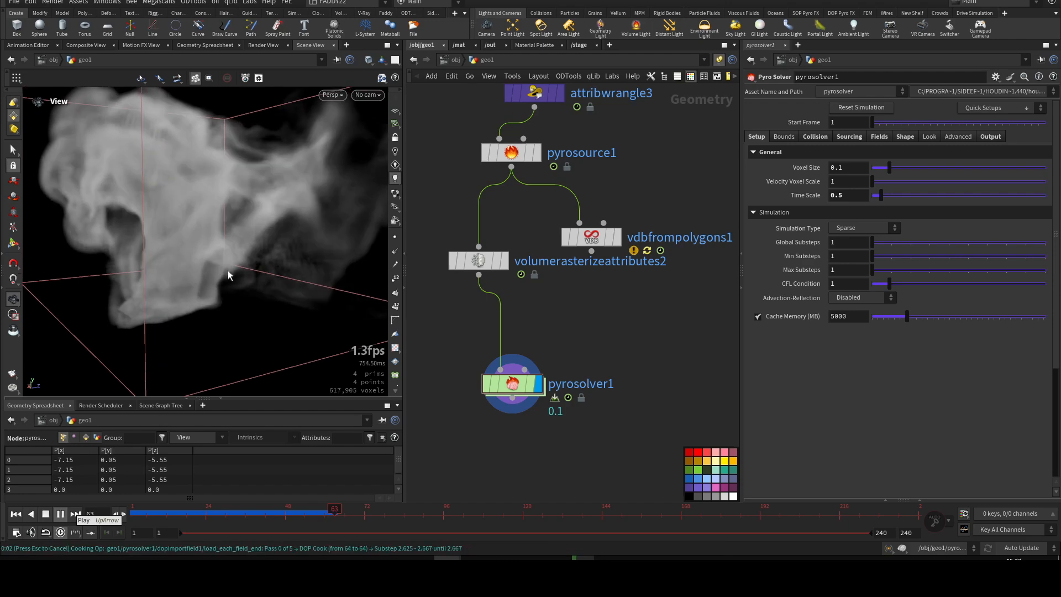
key("Escape")
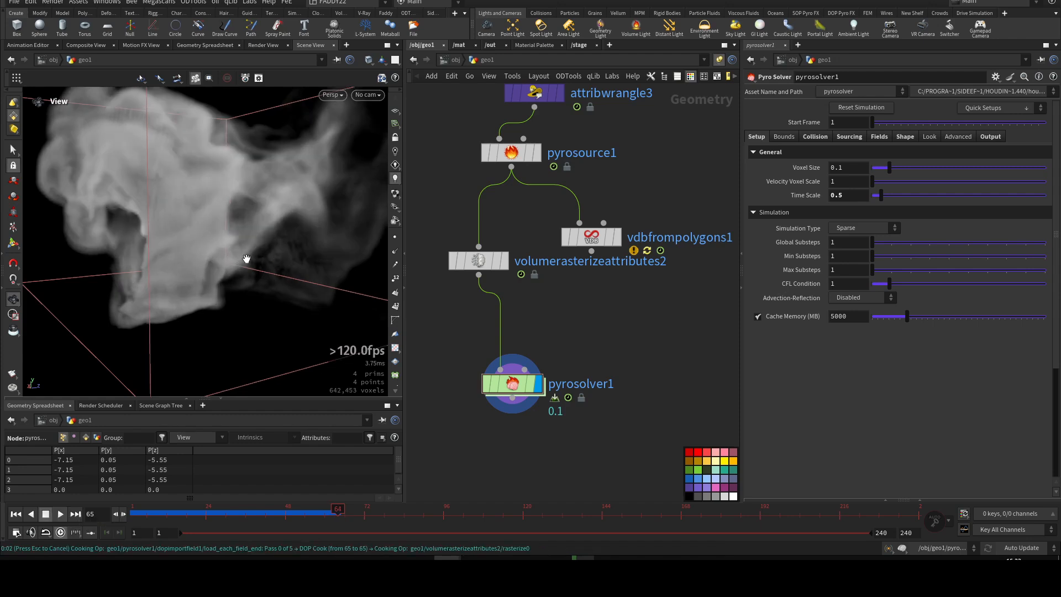
left_click_drag(182, 268, 216, 324)
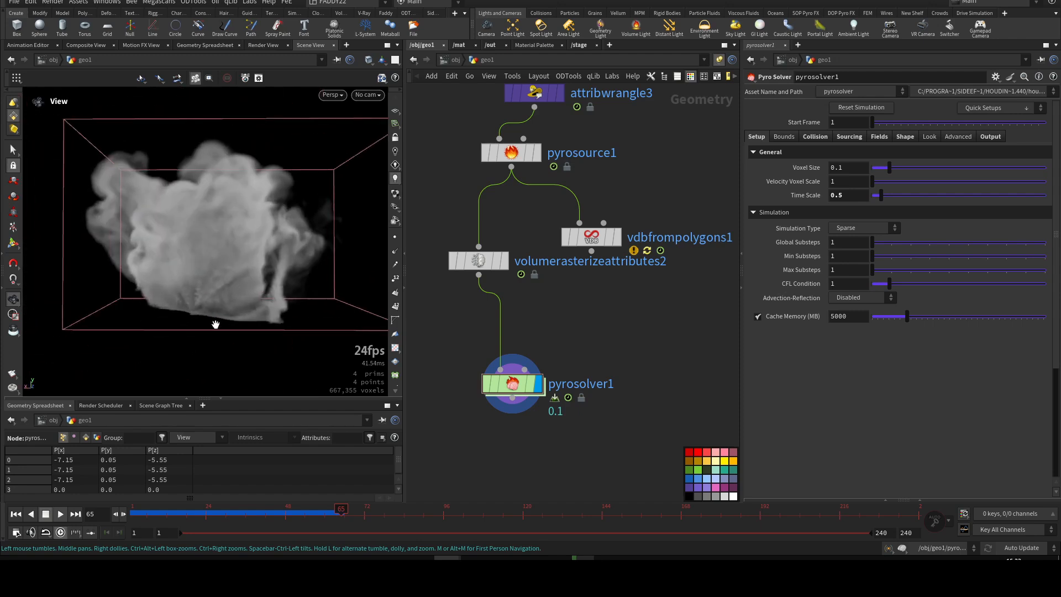
left_click(16, 514)
left_click(60, 514)
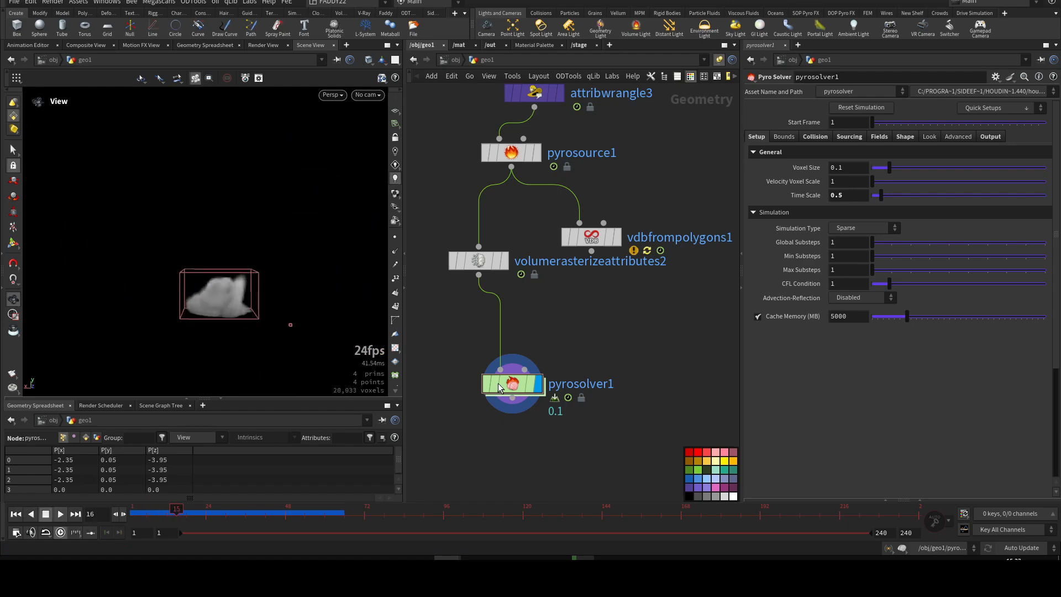
Save the scene as airField in the E:/H_Hip/cache/ folder
middle_click_drag(598, 330, 537, 372)
scroll(553, 406, "down", 4)
middle_click_drag(603, 381, 562, 409)
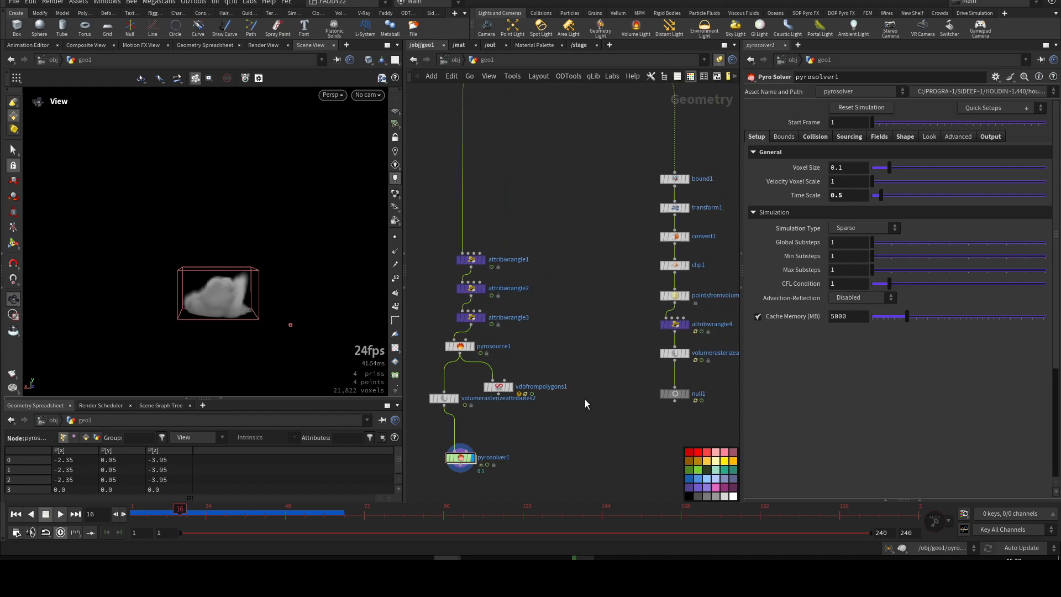
key("ctrl+s")
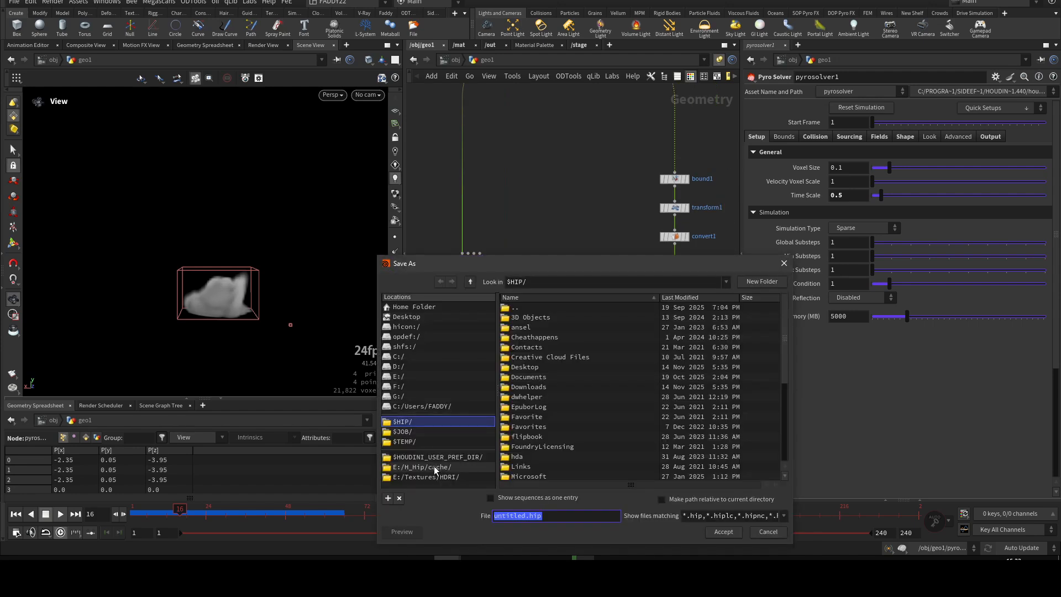
left_click(434, 467)
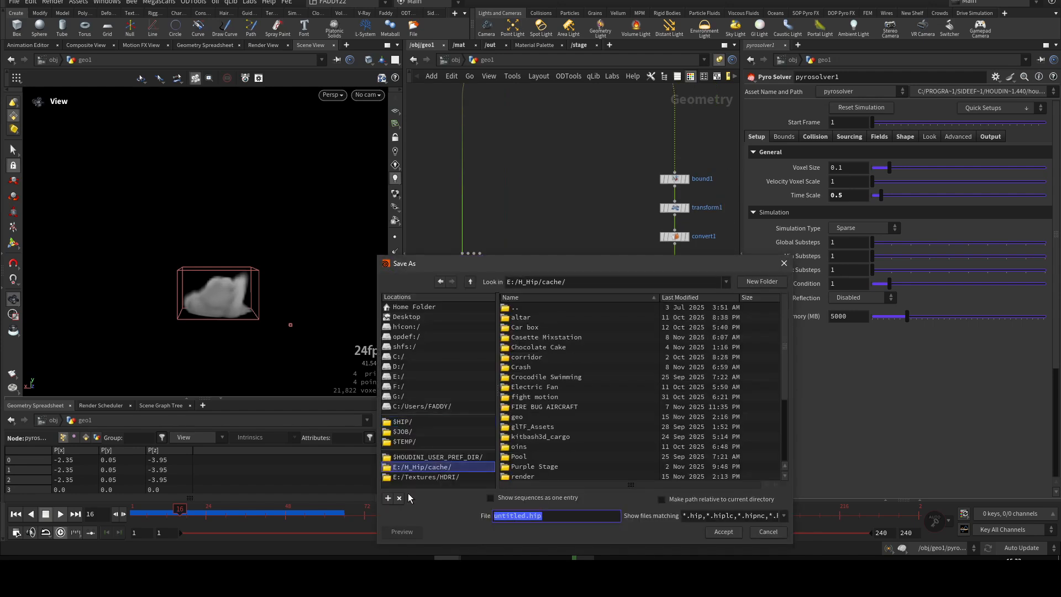
type("airFielsd")
key("BackSpace")
key("BackSpace")
type("d")
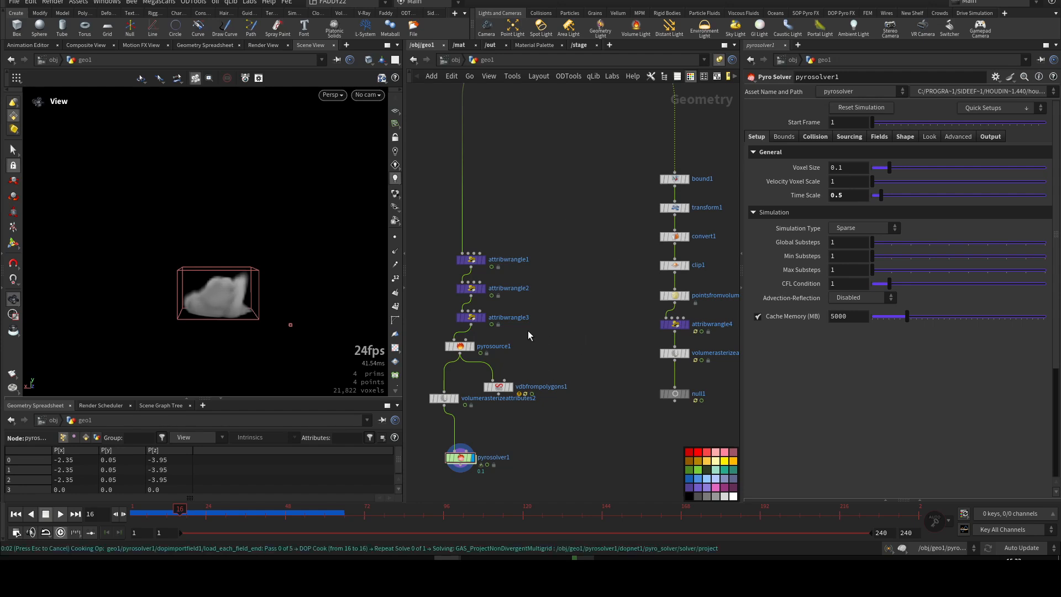
Review the code and parameters of attribwrangle4, attribwrangle1, attribwrangle2 and attribwrangle3, and inspect the smoke up close
middle_click_drag(672, 222, 528, 331)
middle_click_drag(659, 313, 681, 253)
scroll(647, 313, "down", 4)
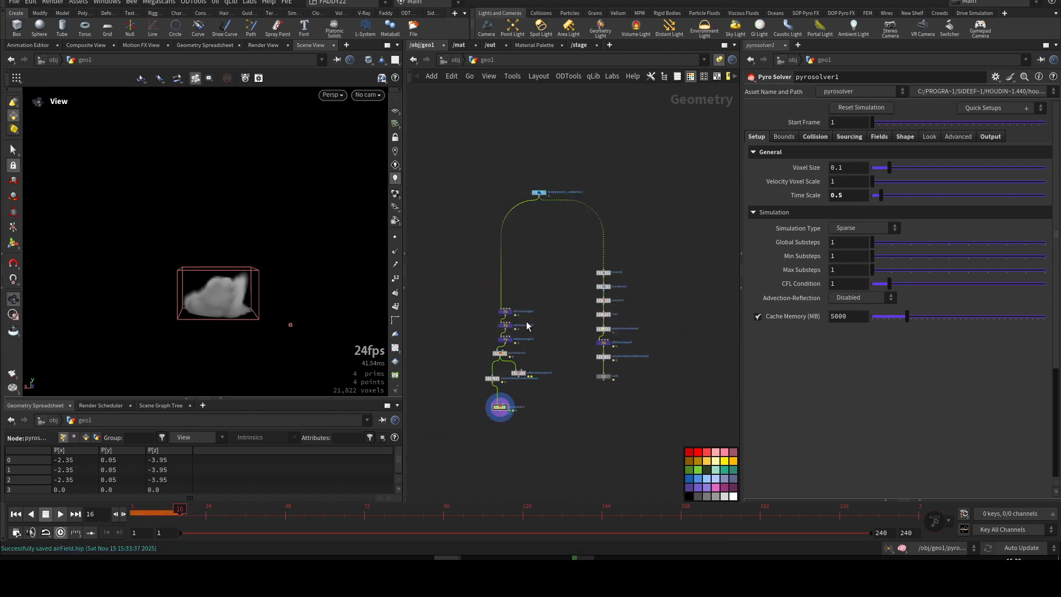
middle_click_drag(582, 345, 606, 280)
scroll(613, 282, "up", 5)
left_click(650, 264)
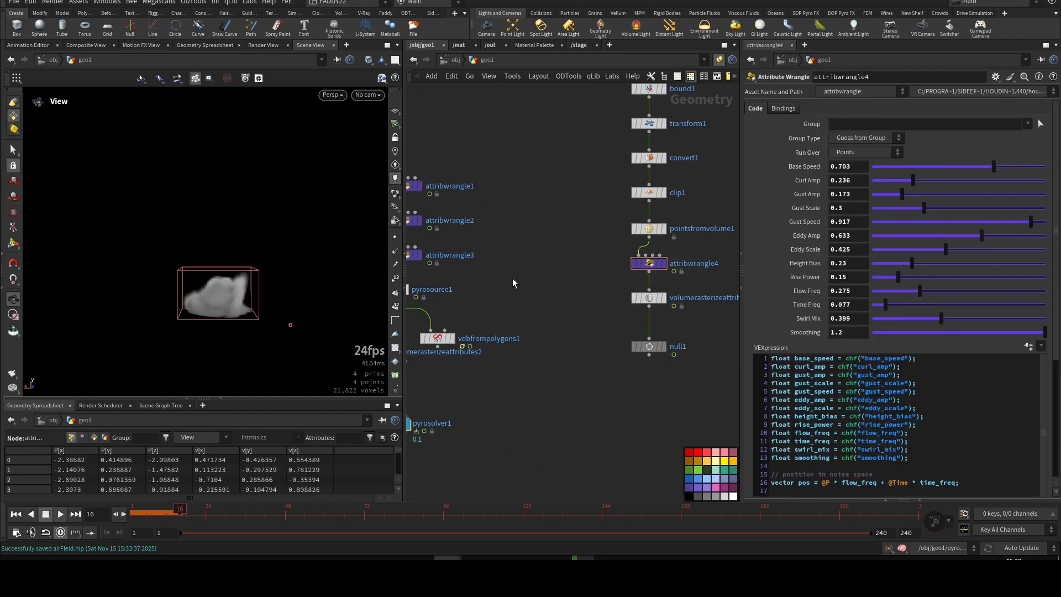
middle_click_drag(483, 275, 487, 240)
left_click(501, 198)
left_click(504, 232)
left_click(504, 266)
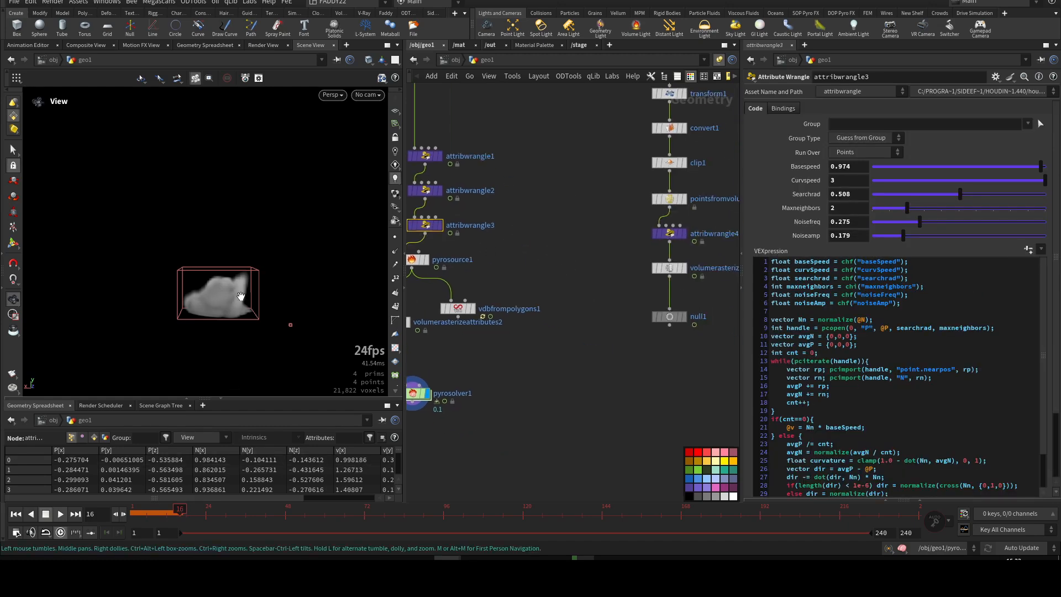
right_click_drag(239, 295, 387, 295)
left_click_drag(333, 302, 128, 316)
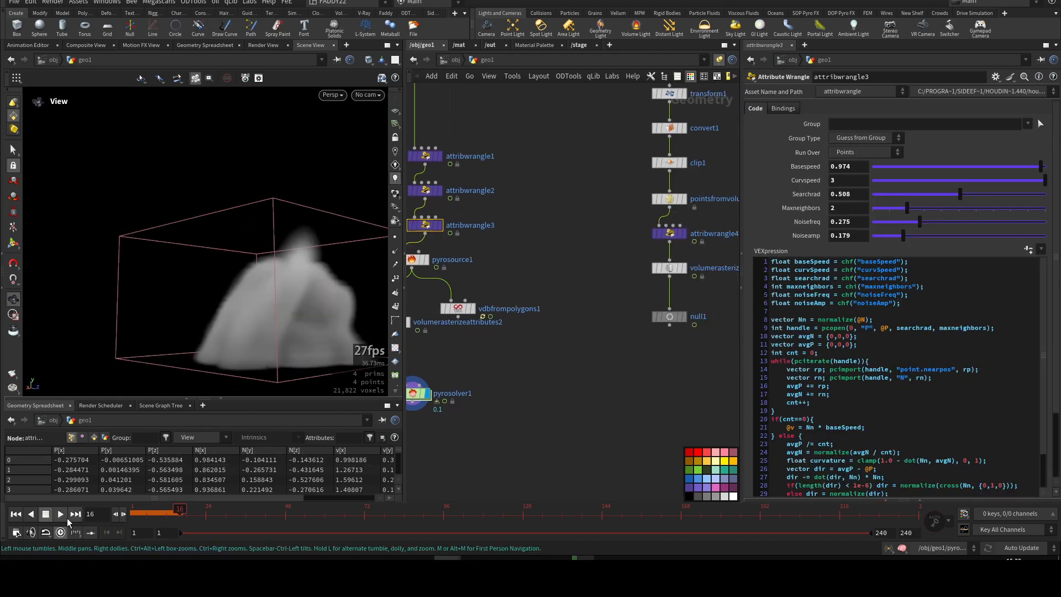